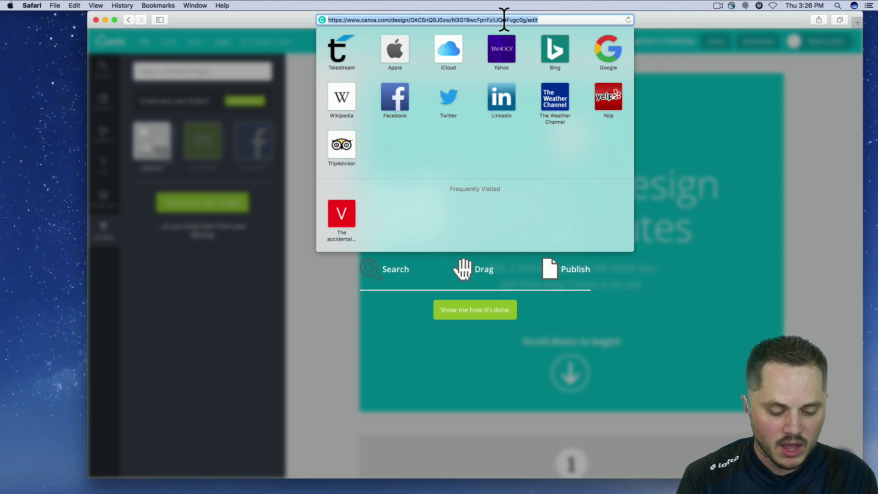
key(BackSpace)
text(www.ca)
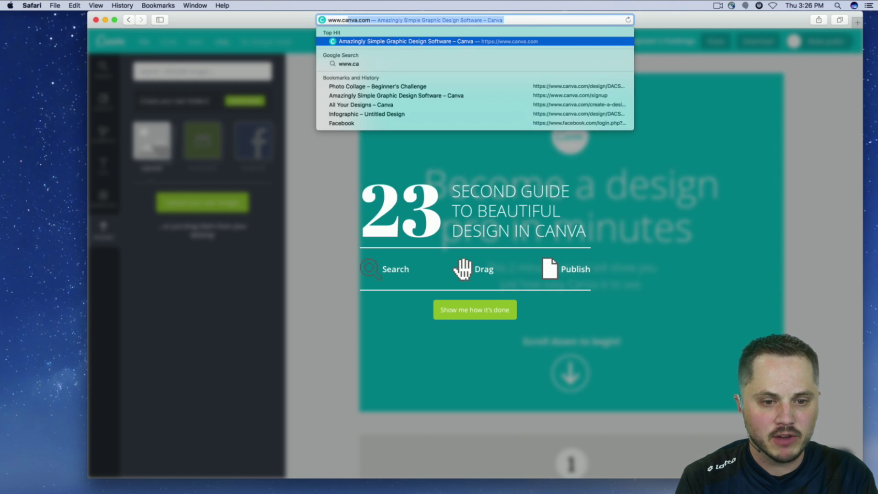
text(nva)
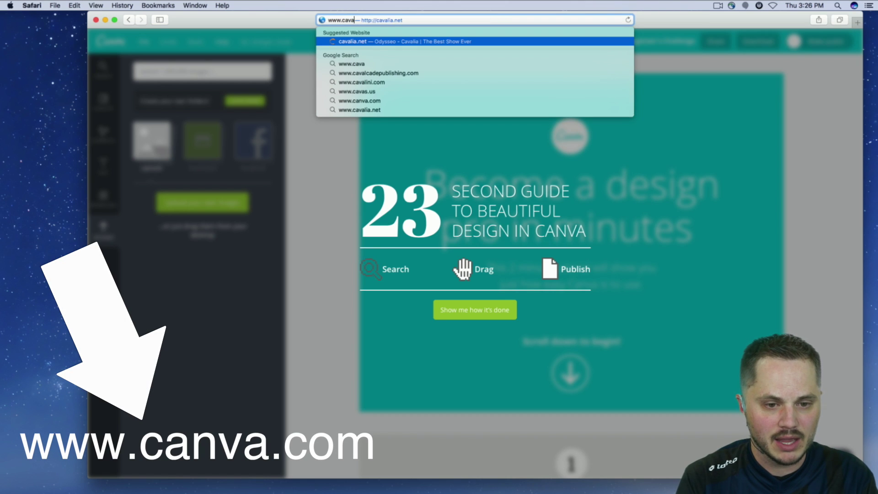
key(BackSpace)
key(BackSpace)
key(BackSpace)
text(nva.)
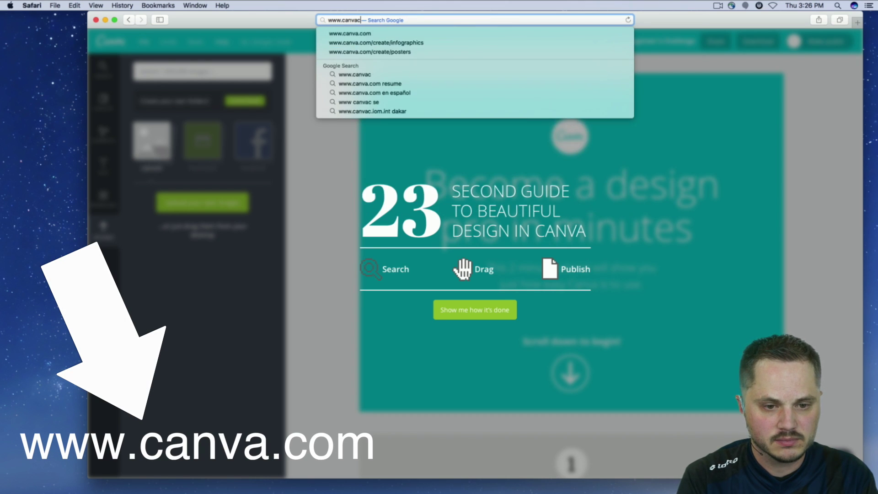
text(com)
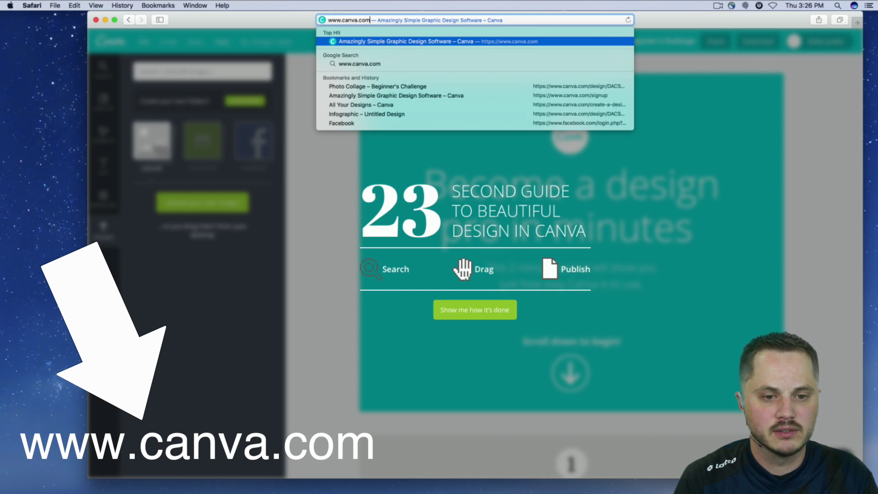
key(Return)
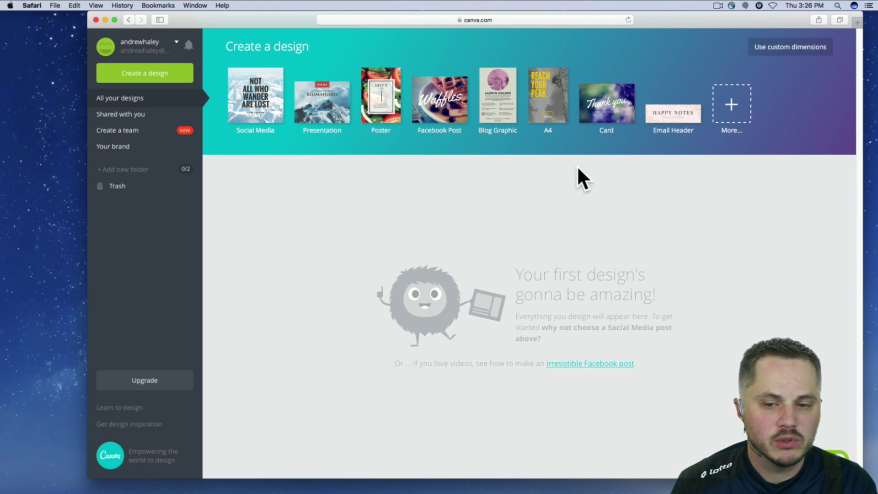
Sign out of the account from the account options
click(174, 41)
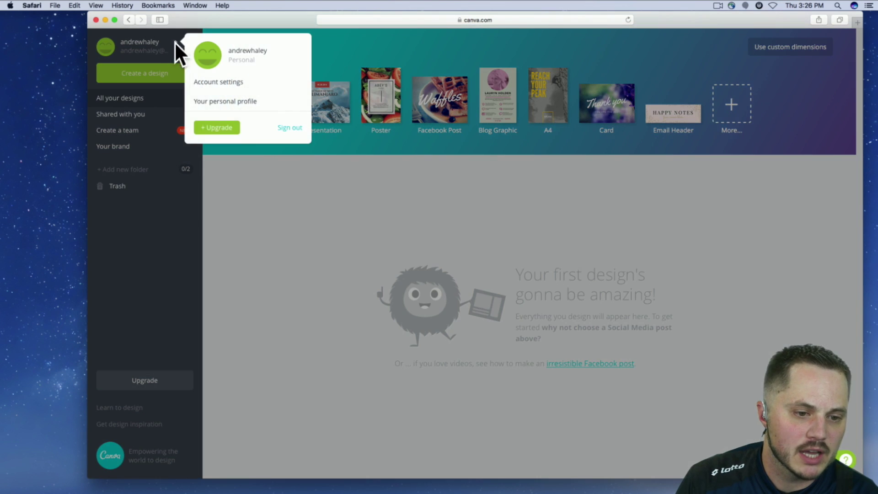
click(291, 128)
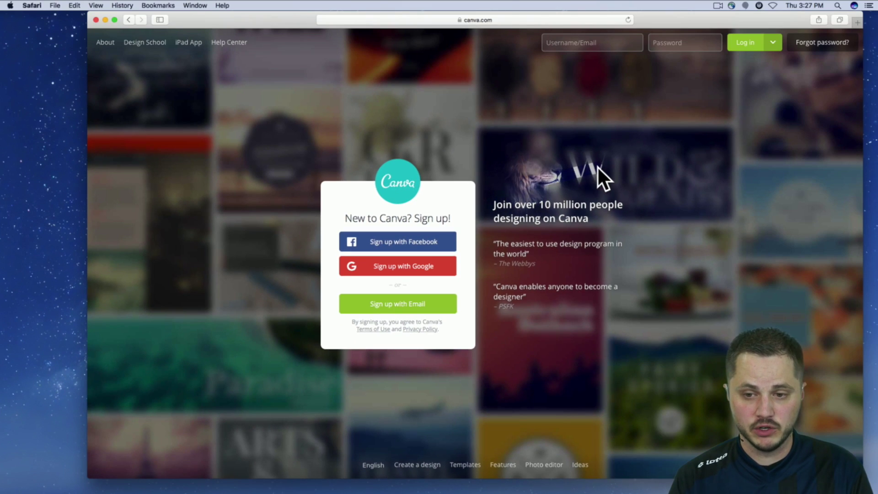
Log in with the account's username and password, and save the password in the browser
click(568, 43)
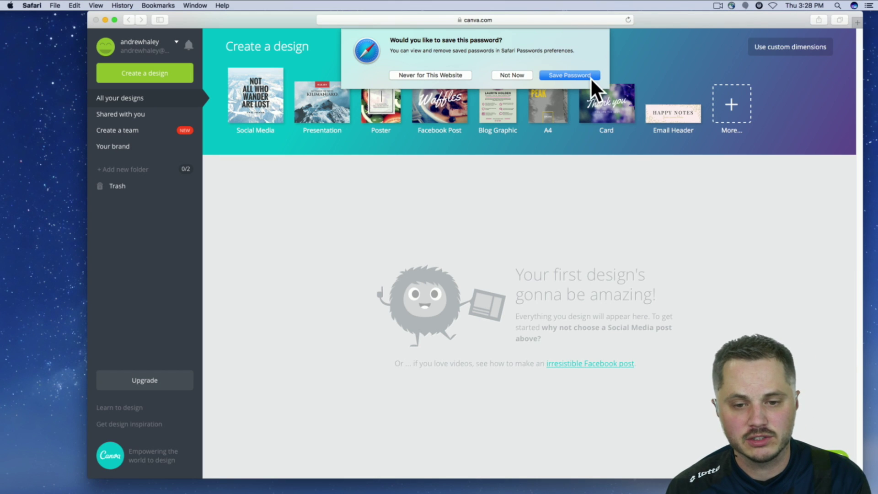
click(589, 76)
drag(666, 17, 644, 1)
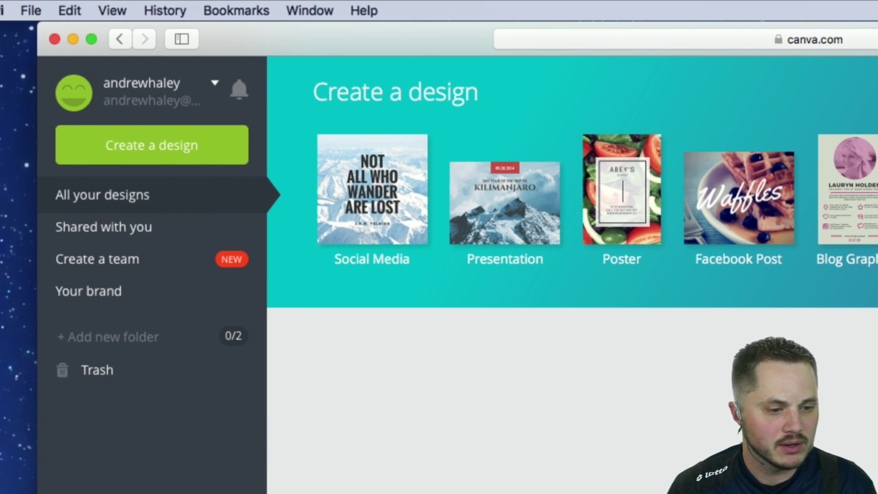
Create a new design of the type Presentation (16:9), sized 1920px × 1080px, from the Documents category
click(189, 146)
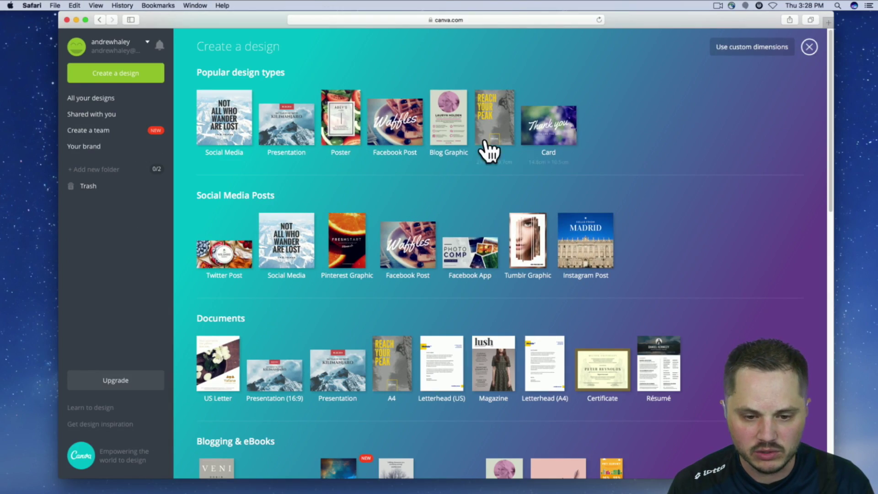
scroll(438, 183, down, 15)
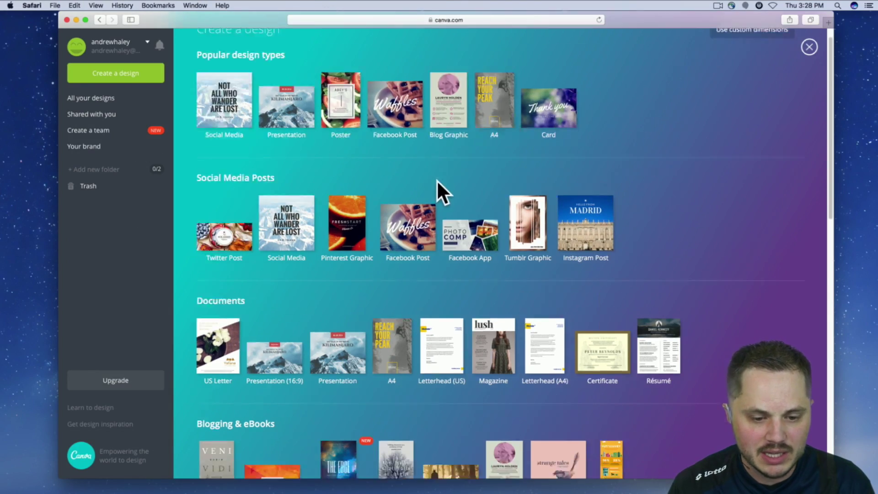
scroll(437, 204, up, 12)
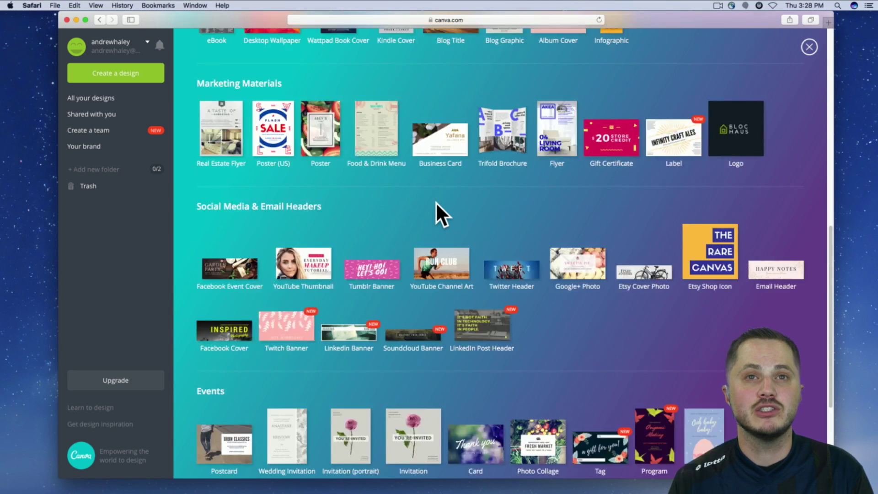
scroll(435, 202, up, 2)
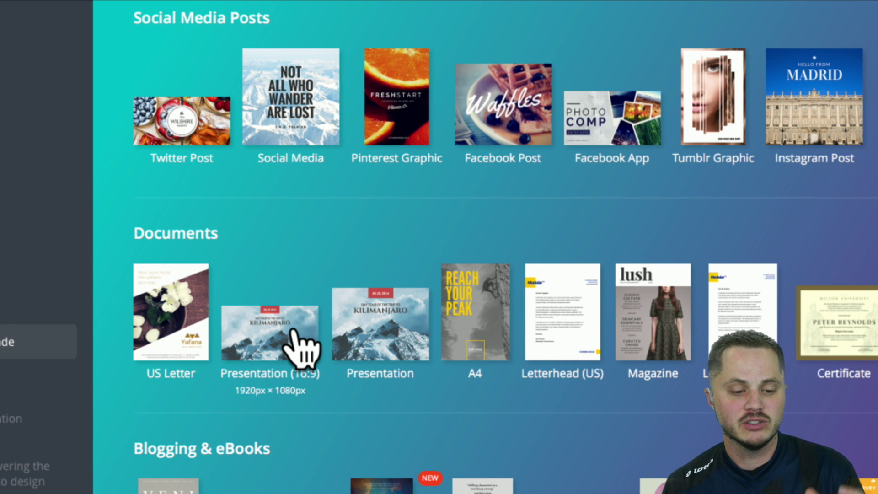
click(293, 331)
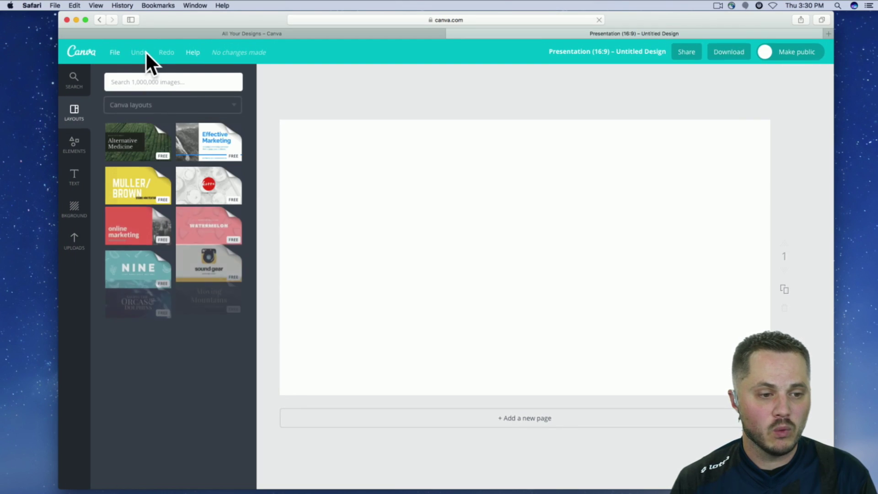
Compare the sizes of the Presentation and Presentation (16:9) design types, and return to the blank 16:9 design
click(99, 20)
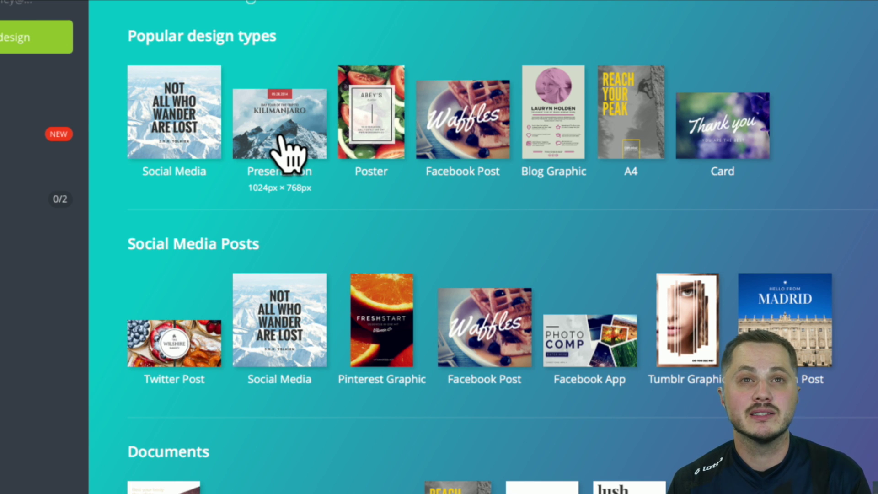
scroll(285, 366, down, 2)
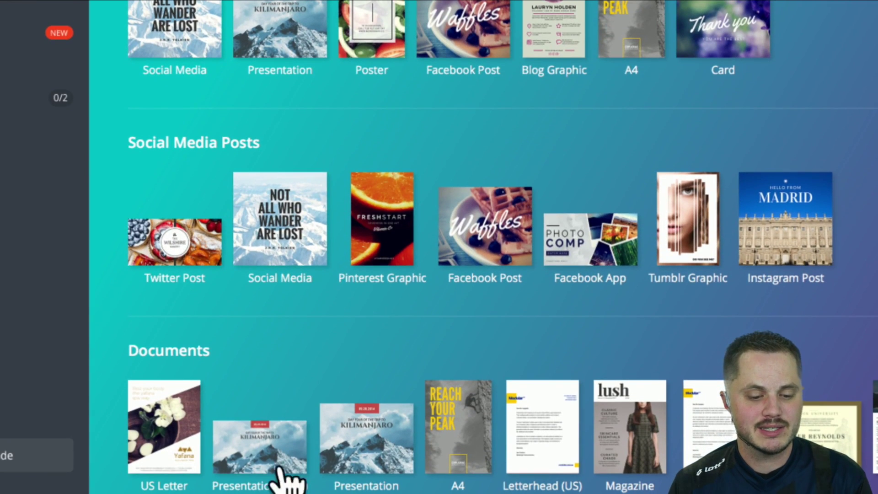
scroll(282, 480, down, 1)
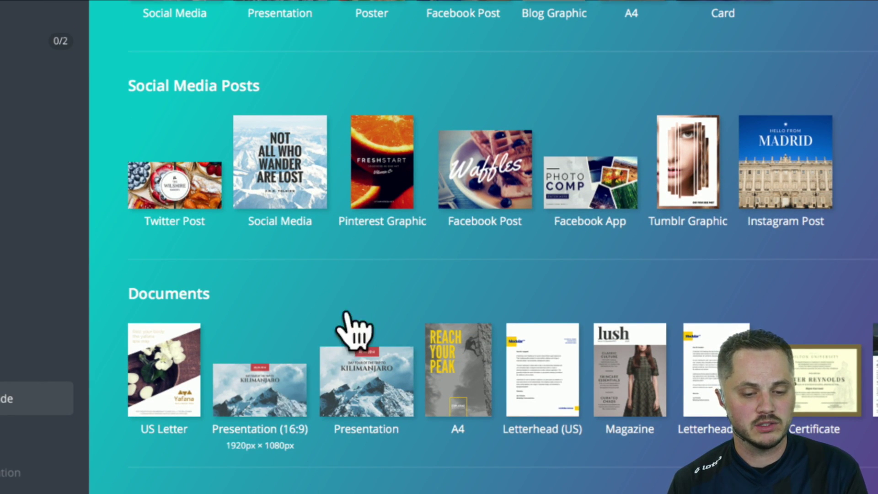
click(316, 345)
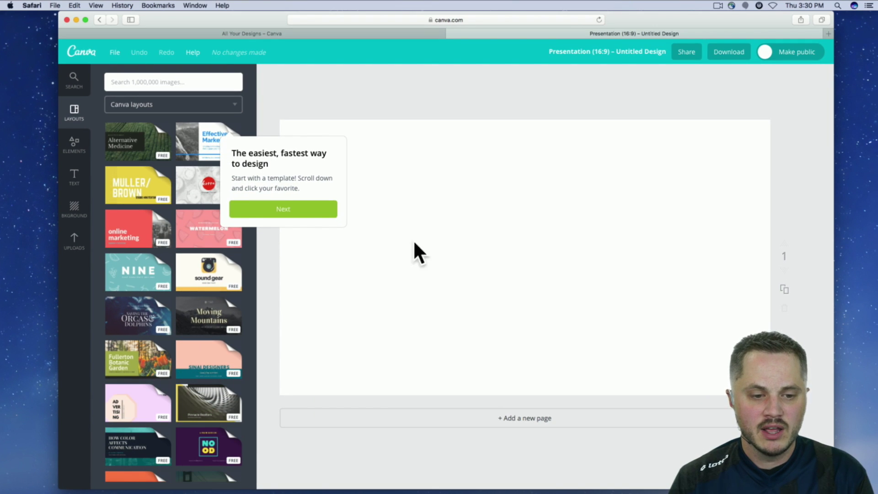
Look over the Canva layouts and advance past the introductory tip about starting with a template
scroll(170, 284, down, 1)
scroll(172, 286, down, 5)
scroll(172, 288, up, 6)
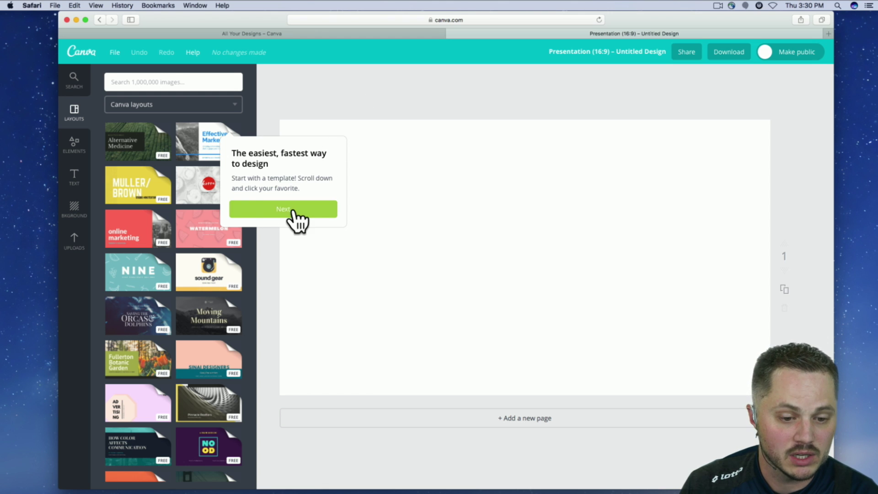
click(290, 210)
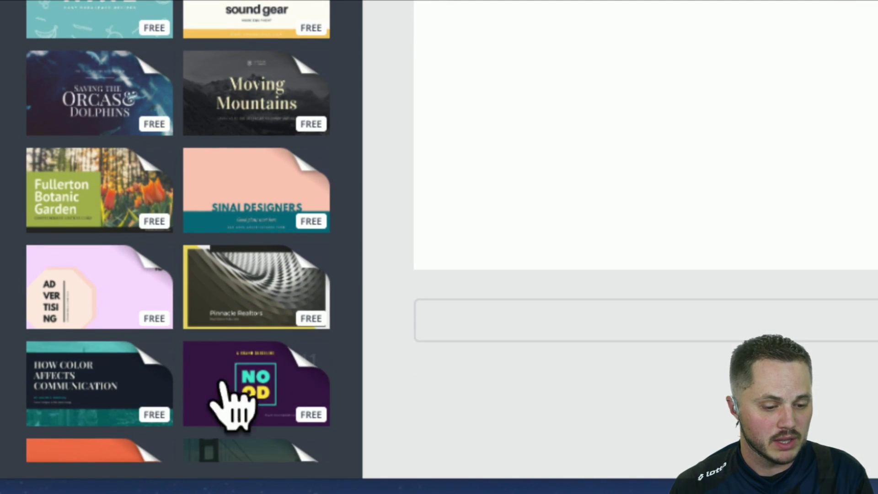
Examine the free and paid Canva layouts available for the 16:9 presentation
scroll(231, 402, down, 10)
scroll(227, 305, down, 1)
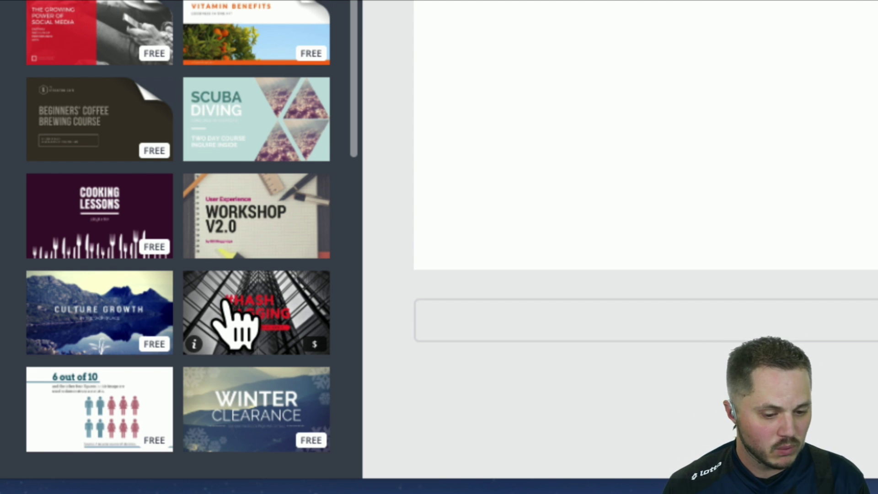
scroll(232, 313, down, 6)
scroll(232, 314, up, 5)
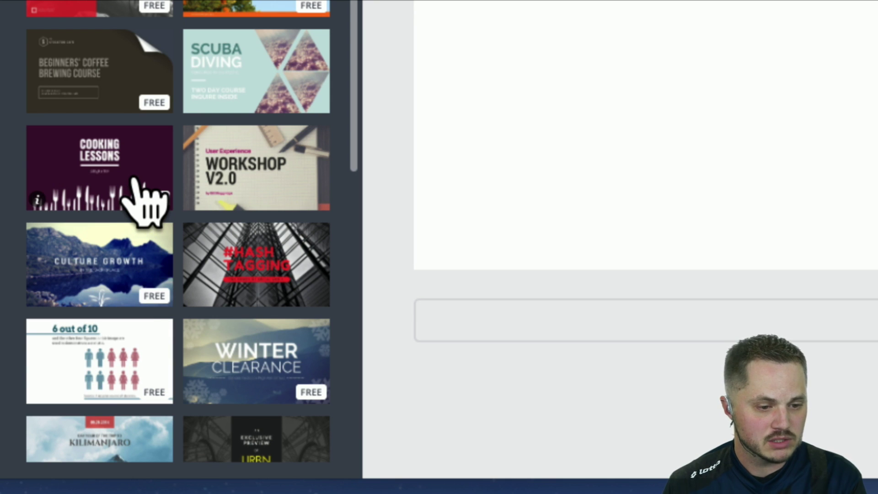
scroll(256, 306, down, 10)
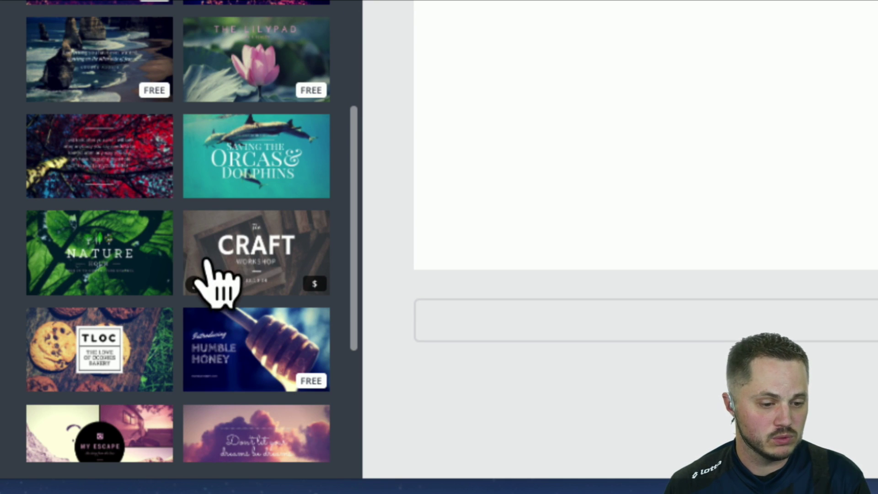
scroll(253, 250, down, 1)
scroll(254, 250, down, 15)
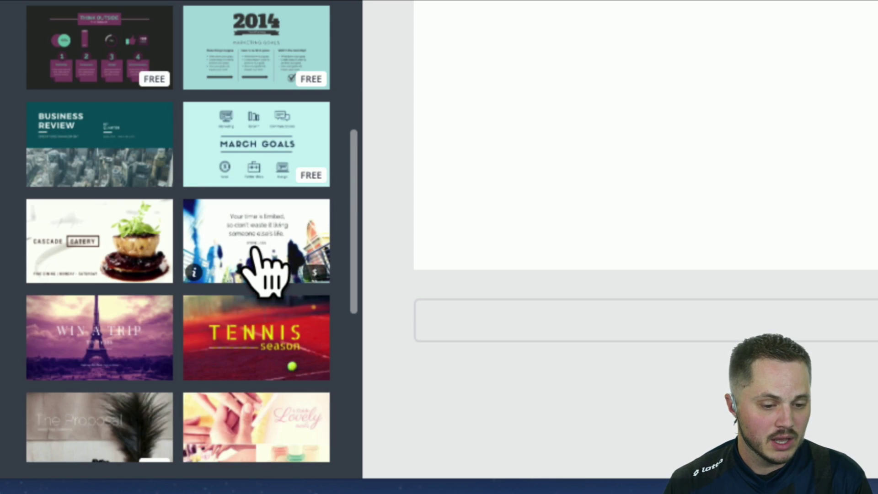
scroll(265, 269, up, 7)
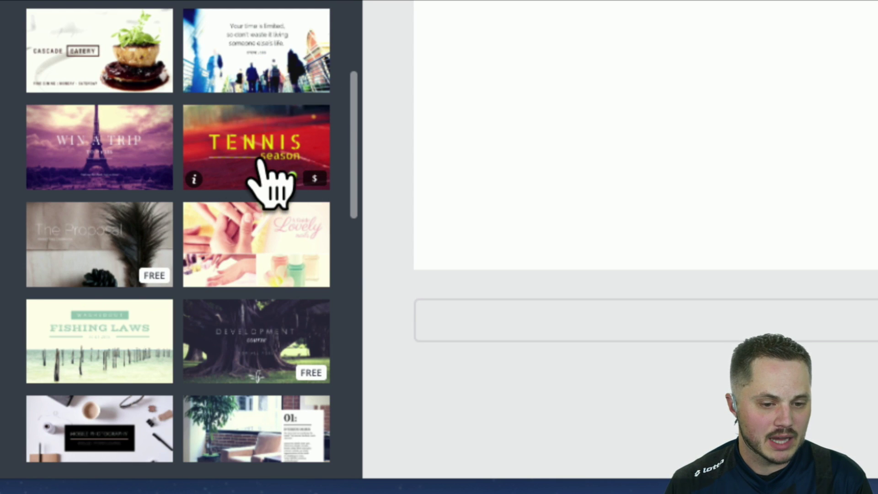
scroll(235, 255, down, 15)
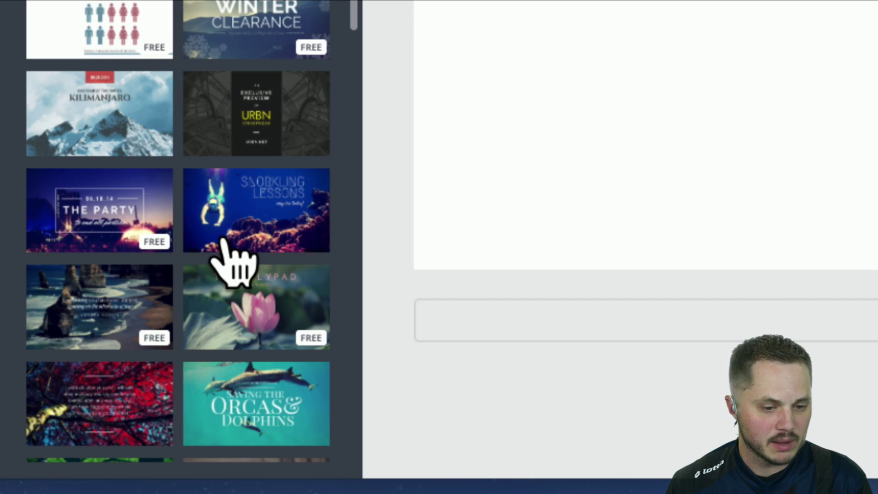
scroll(224, 238, up, 4)
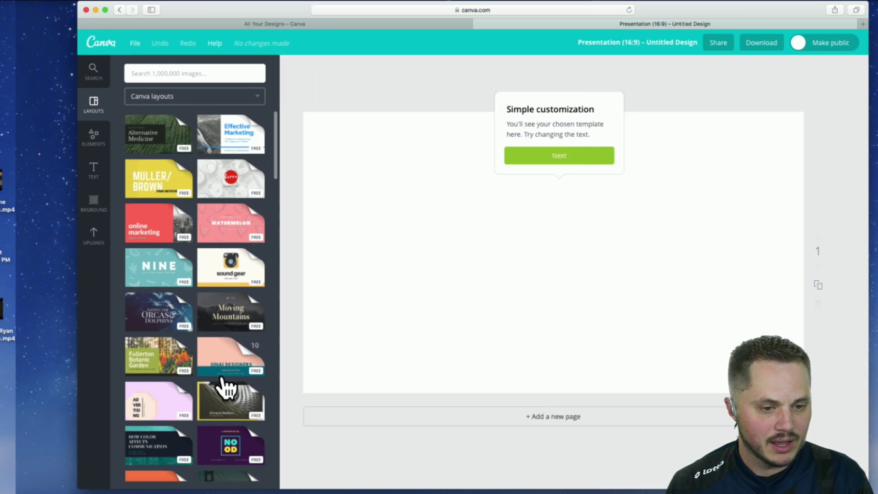
Apply the free layout with silhouetted horse riders to the blank page and advance past the simple customization tip
scroll(219, 388, down, 10)
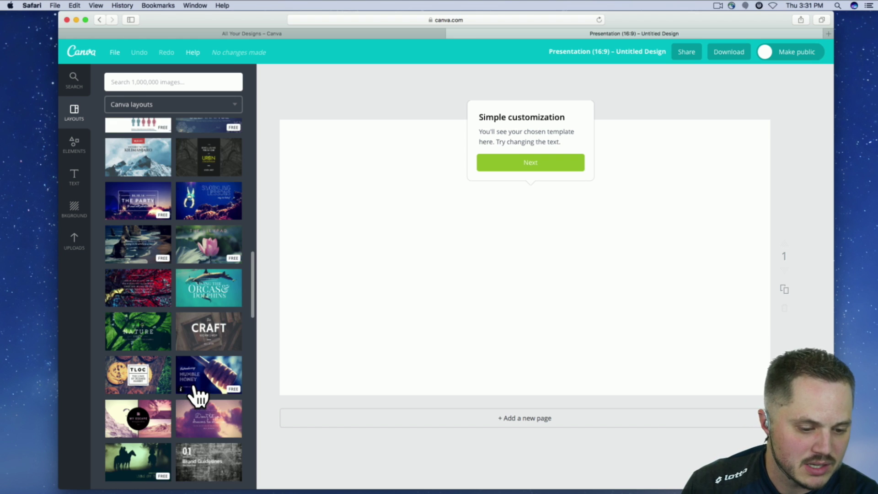
scroll(194, 389, down, 4)
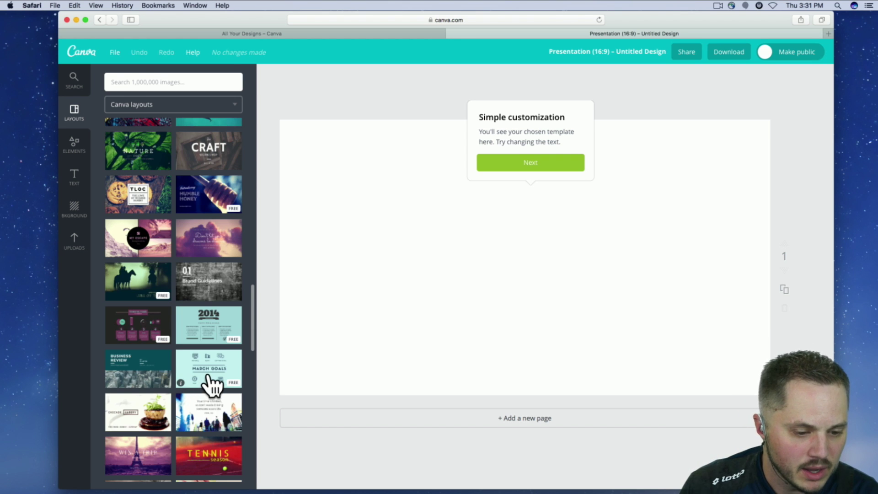
scroll(208, 380, down, 2)
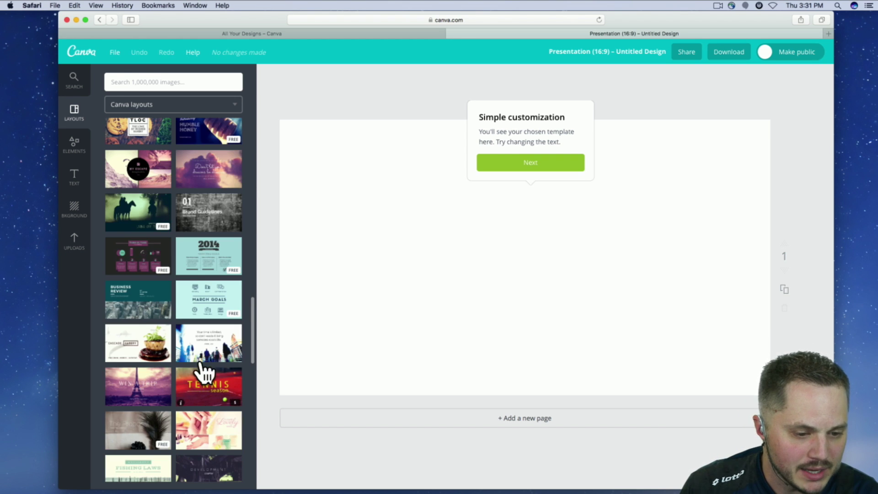
click(146, 223)
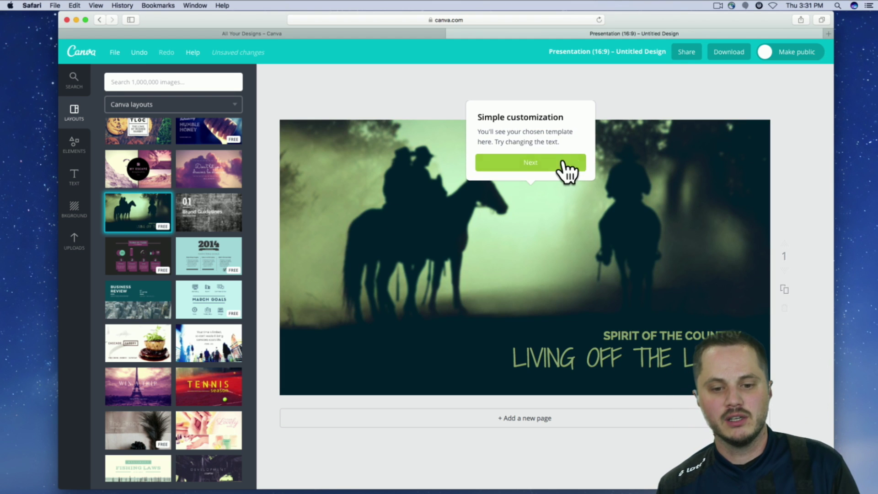
click(564, 163)
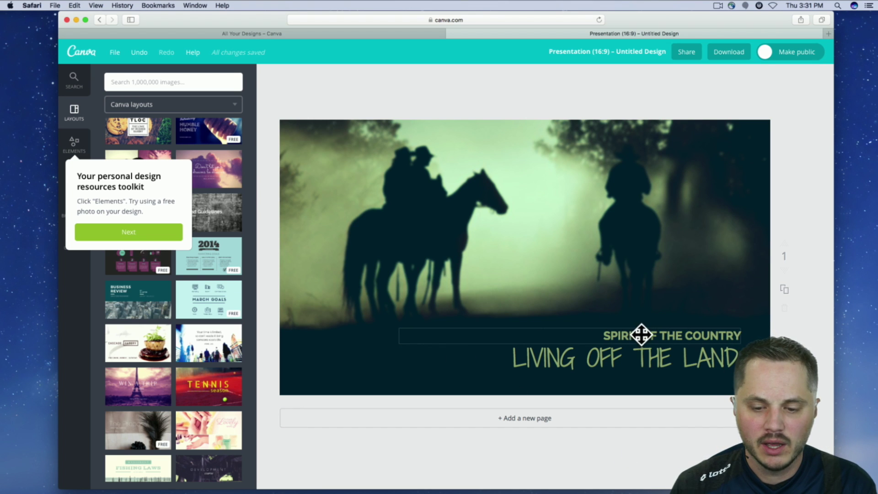
Replace the heading "SPIRIT OF THE COUNTRY" with "WIRECASTLIVE"
click(715, 367)
click(715, 367)
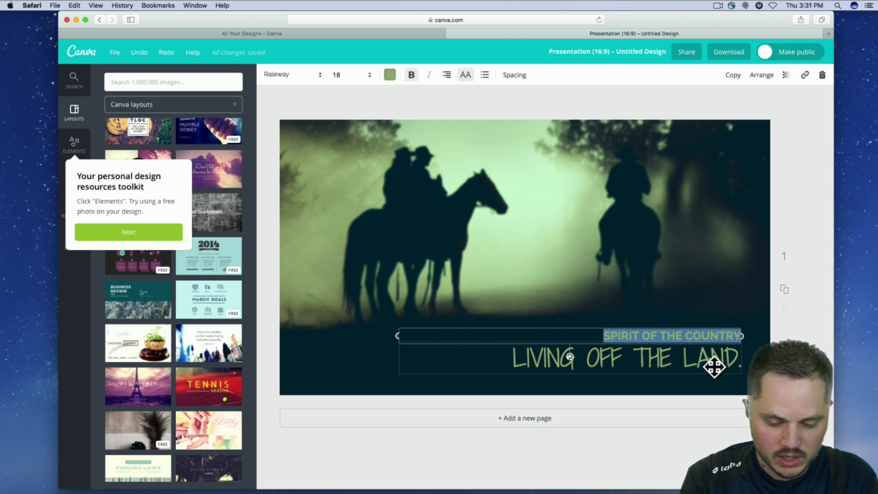
text(WIRECASTLIVE)
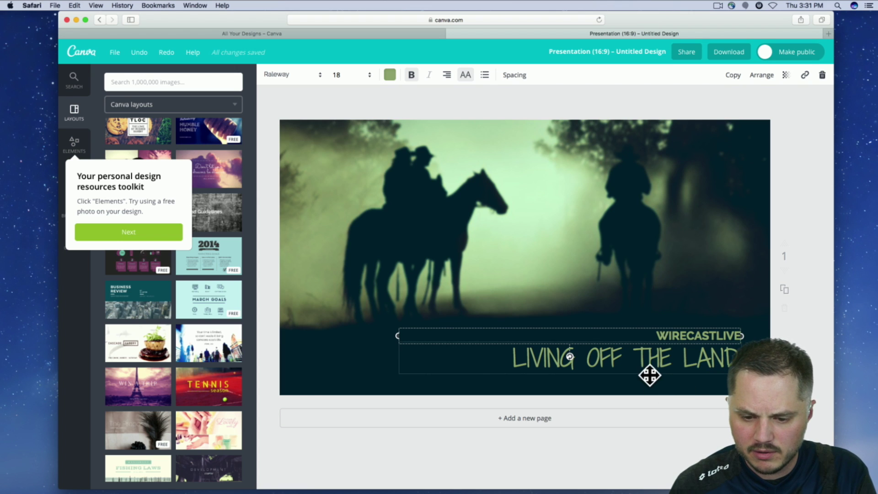
Replace the tagline "LIVING OFF THE LAND." with "KEYS TO SUCCESSFUL STORY TELLING"
click(649, 373)
click(649, 359)
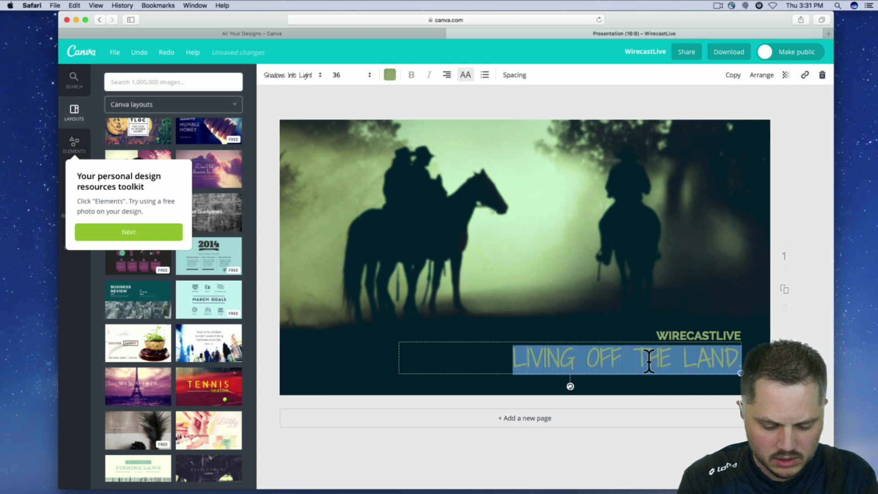
text(KEY)
text(S TO SUCC)
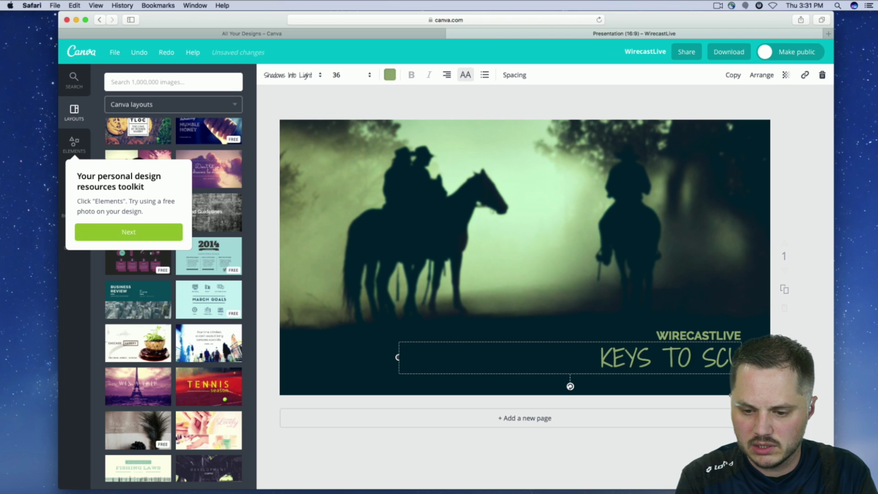
key(BackSpace)
key(BackSpace)
key(BackSpace)
text(U)
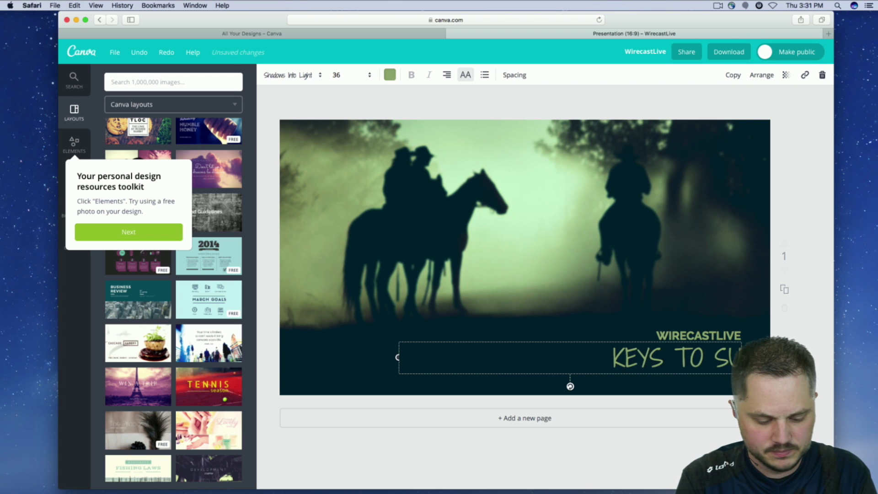
text(CCESSFUL STORY)
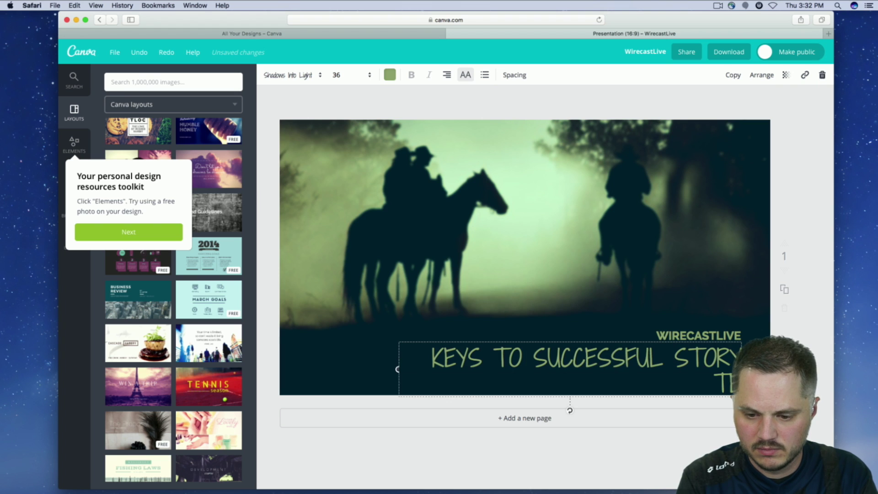
text( TE)
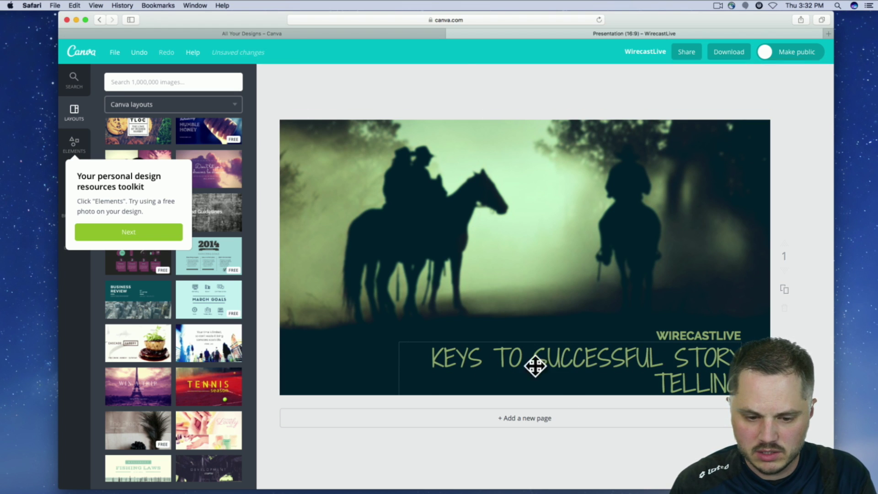
Widen the tagline's text box so it fits on one line and place it just below the WIRECASTLIVE heading
drag(396, 373, 323, 374)
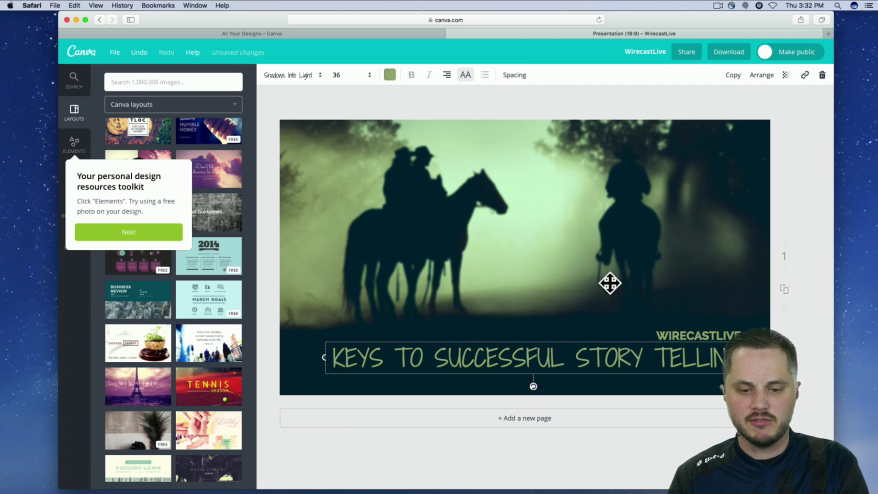
drag(642, 340, 668, 283)
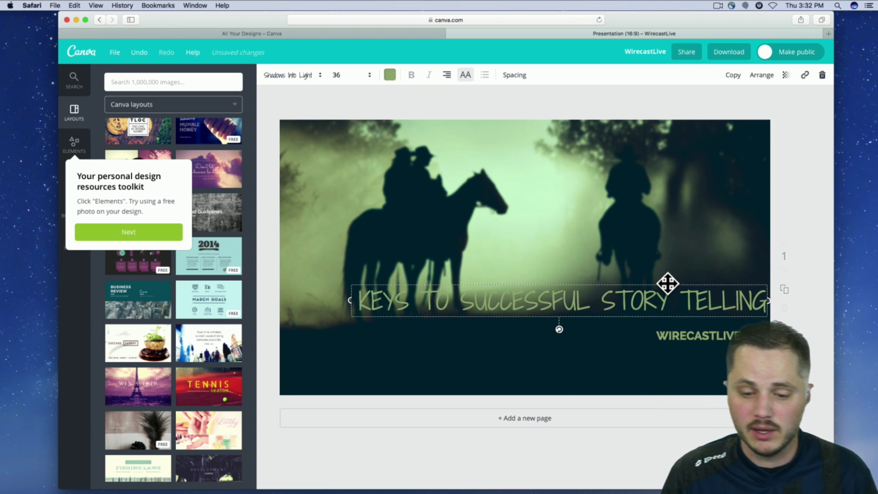
drag(664, 286, 639, 351)
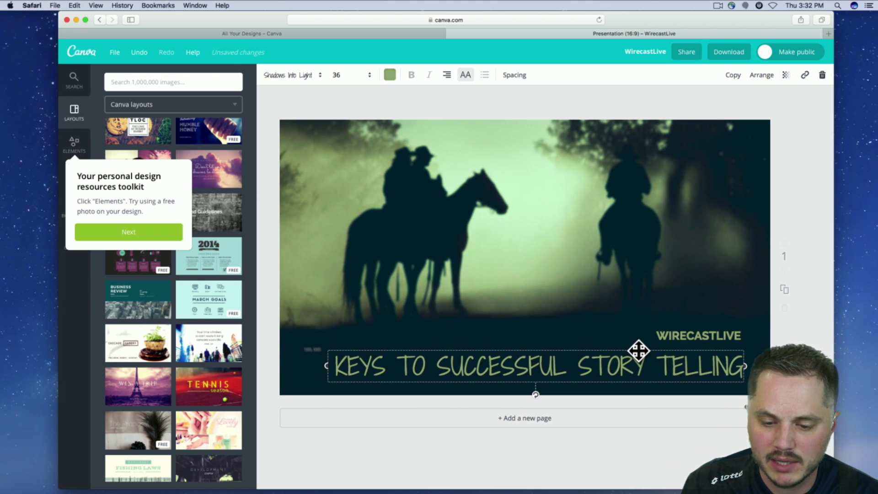
Change the tagline's font to Allerta Stencil and widen its text box to keep it on one line
click(320, 75)
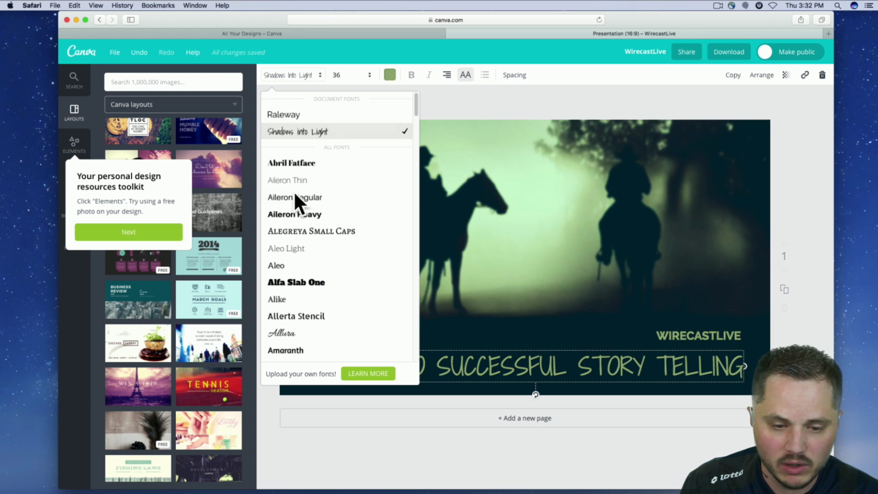
click(323, 316)
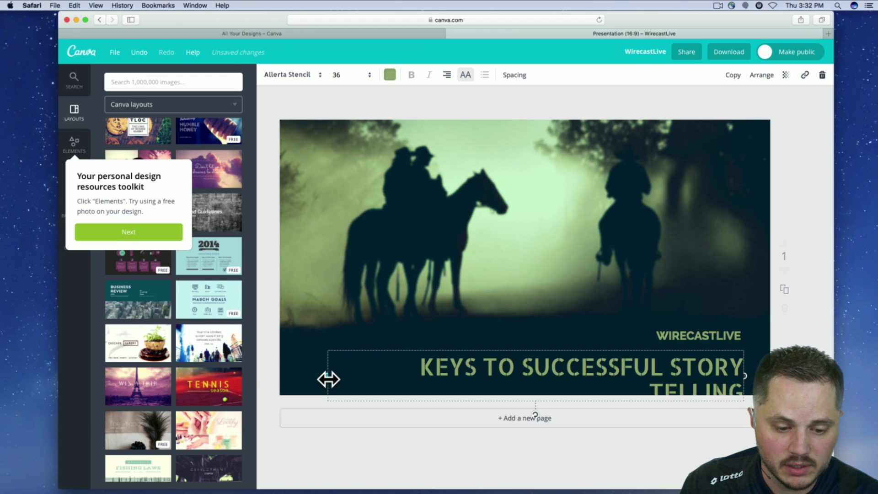
drag(329, 379, 268, 370)
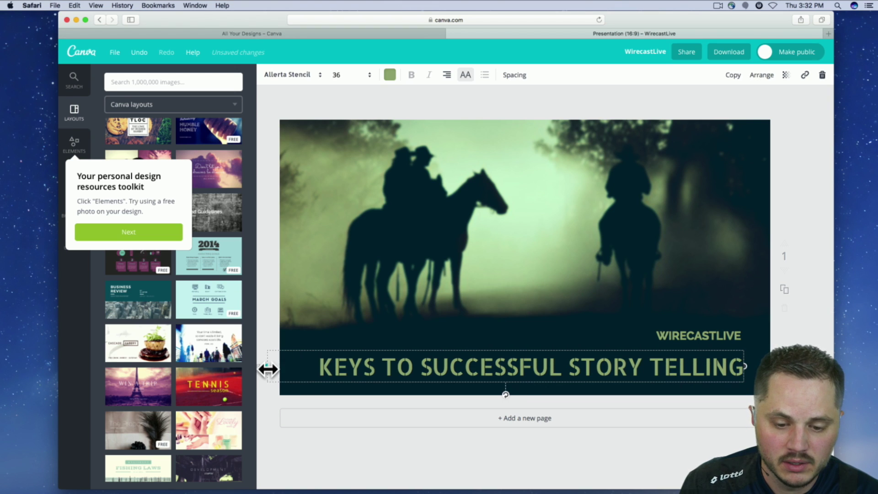
Color the tagline white and nudge it slightly up and to the right beneath the heading
click(387, 76)
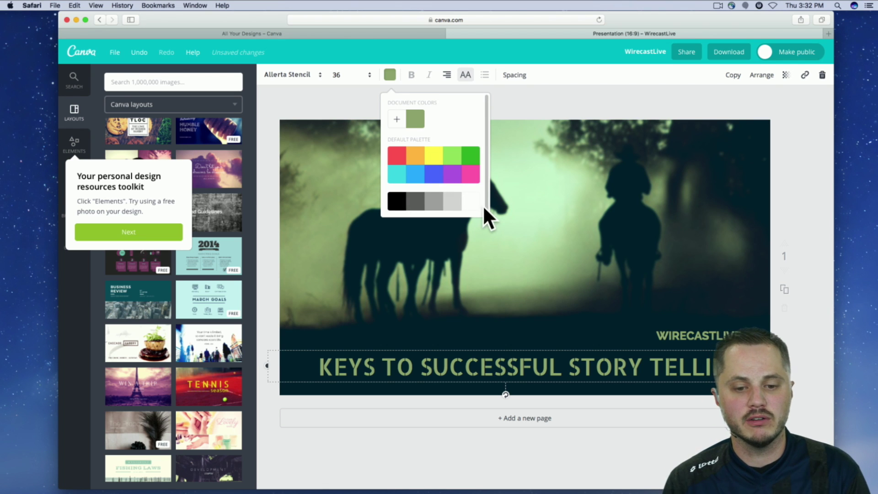
click(396, 120)
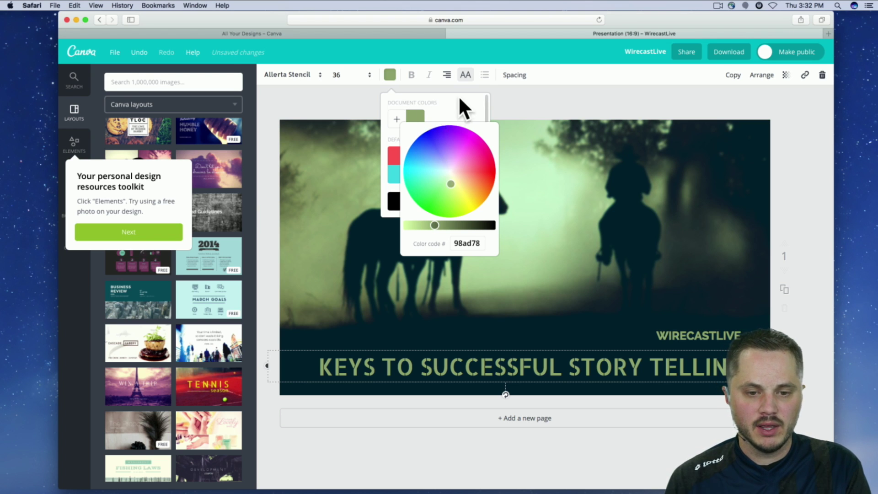
click(455, 110)
click(474, 203)
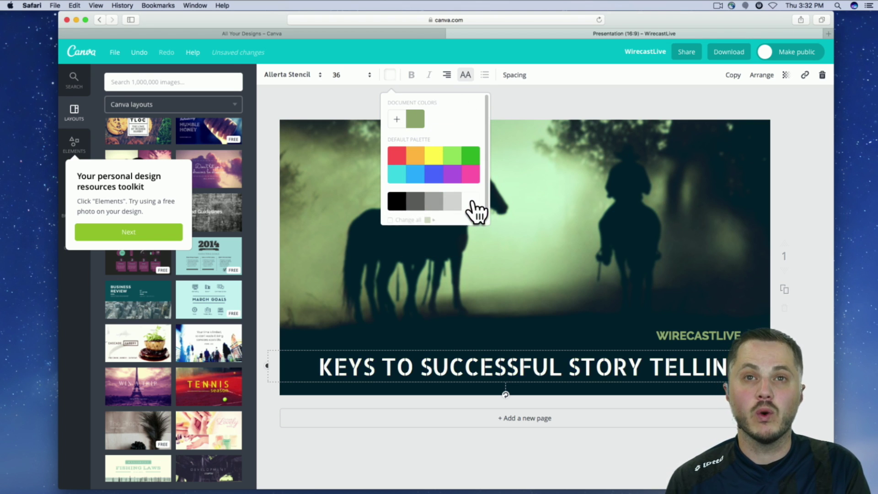
click(547, 298)
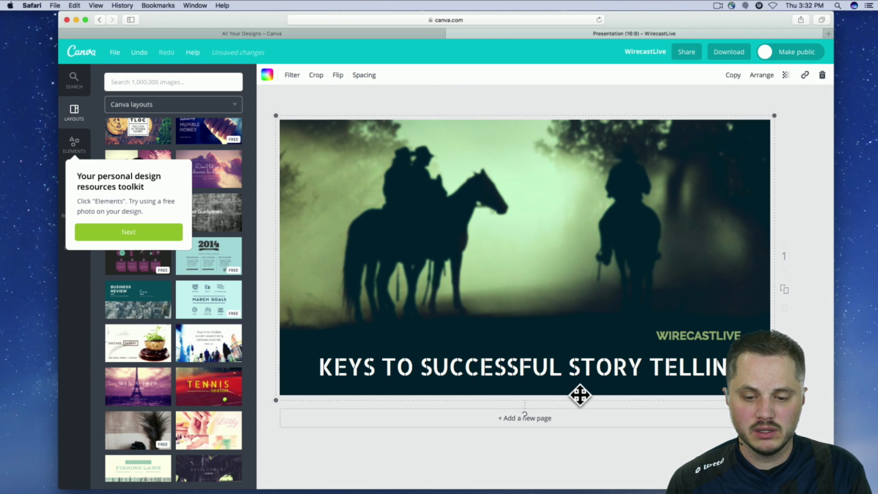
mouse_move(570, 377)
mouse_down()
mouse_move(575, 363)
mouse_move(575, 375)
mouse_up()
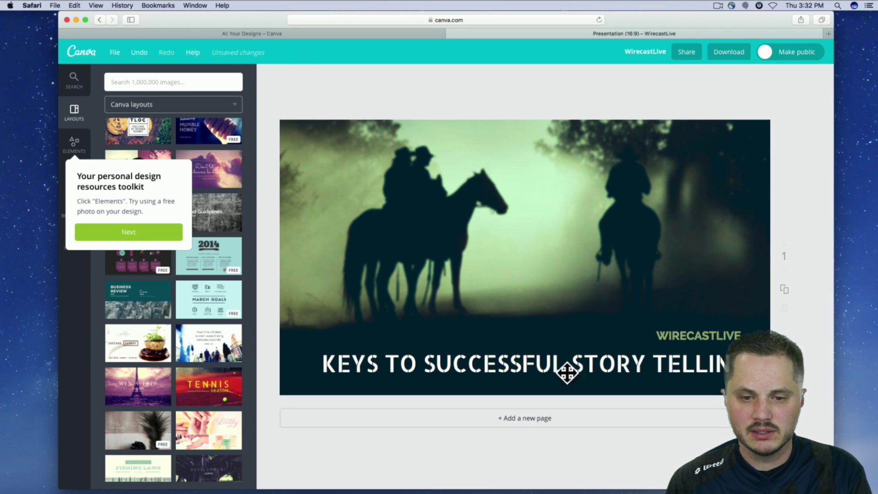
click(526, 361)
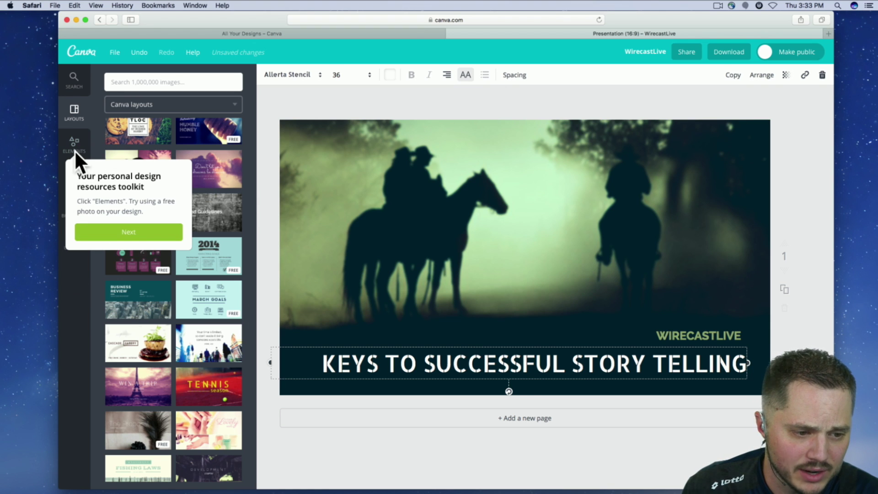
Upload Wirecast Logo Image from the Pictures folder and add it to the middle of the page
click(75, 142)
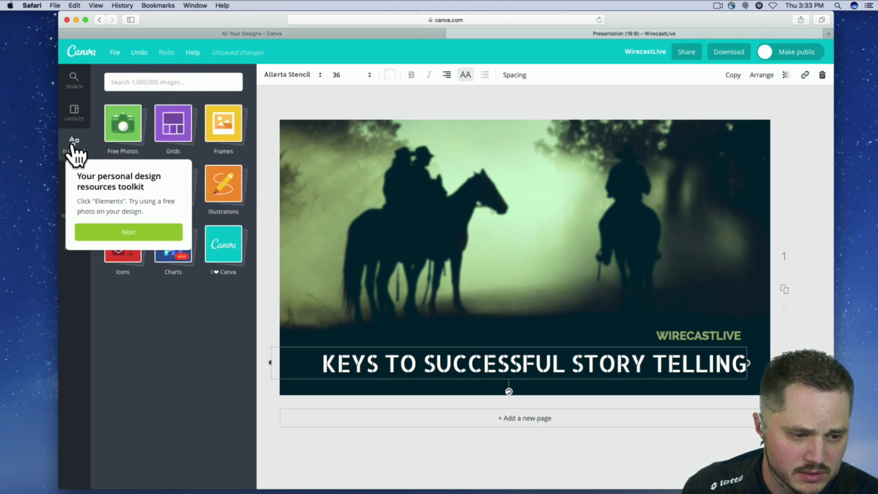
click(116, 232)
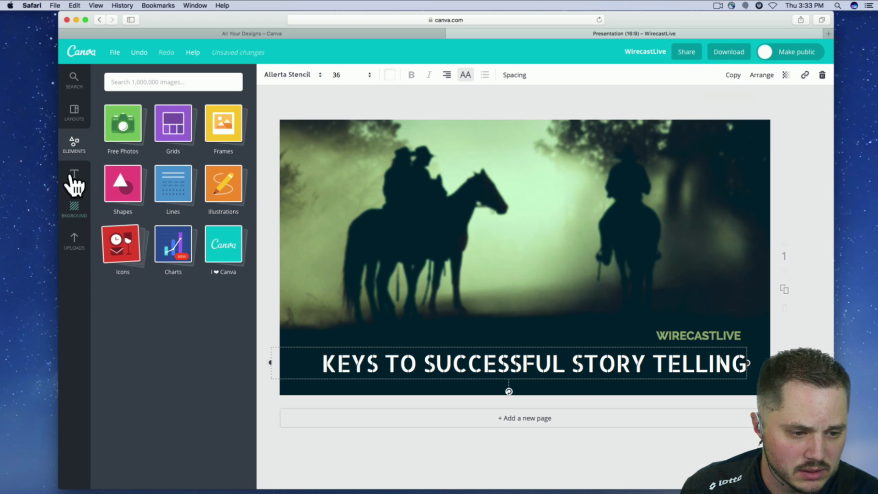
click(75, 247)
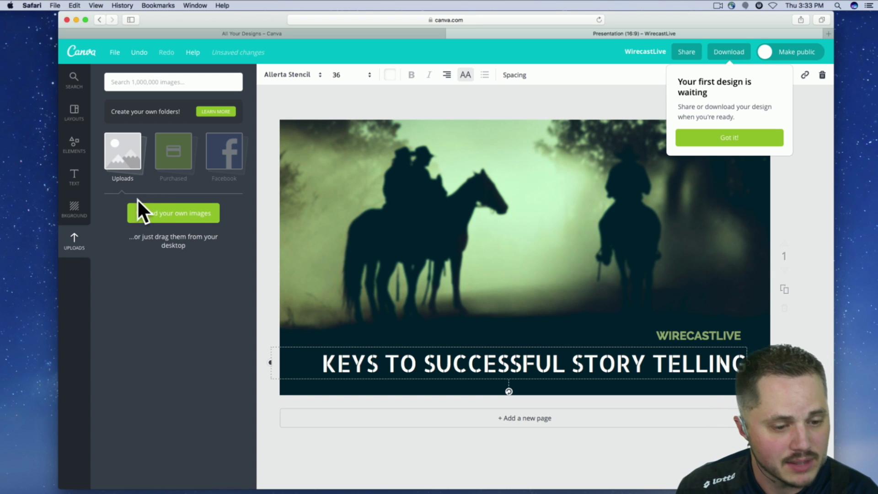
click(177, 219)
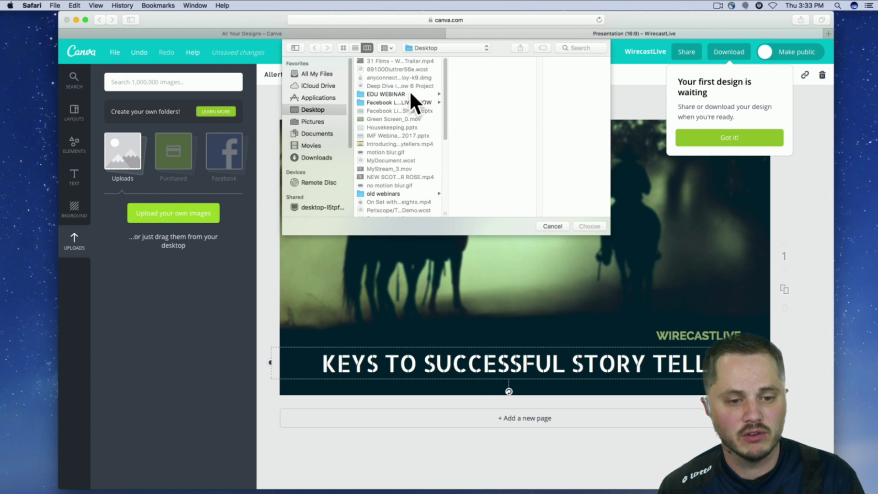
click(337, 122)
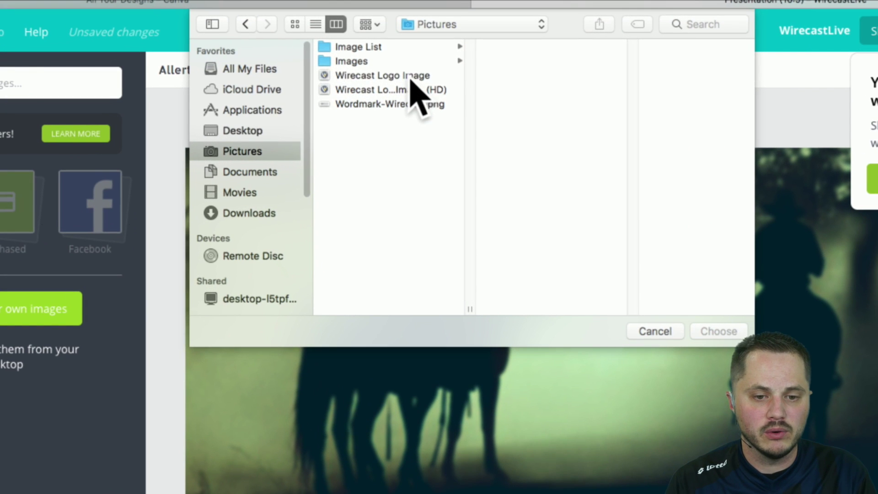
click(406, 77)
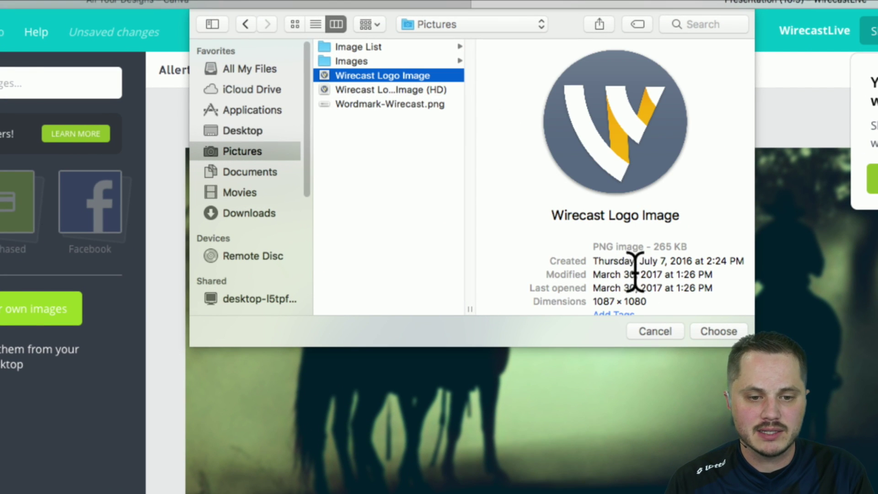
click(723, 334)
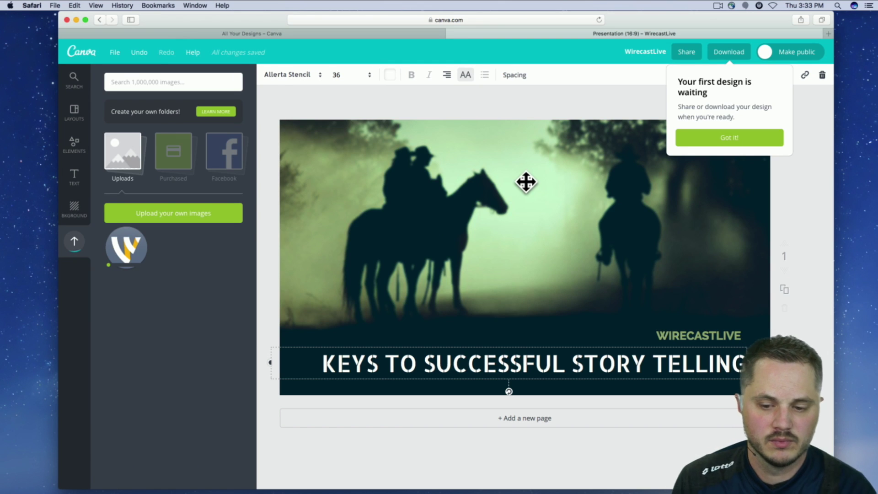
click(125, 249)
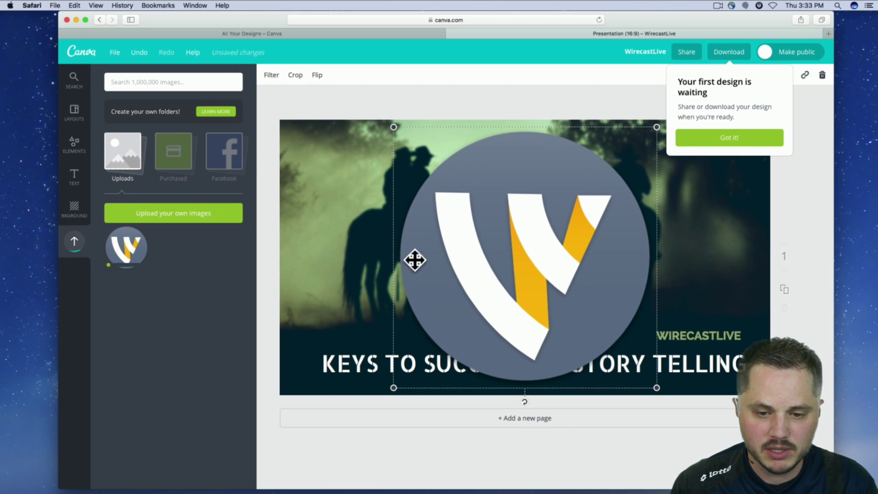
drag(413, 259, 549, 221)
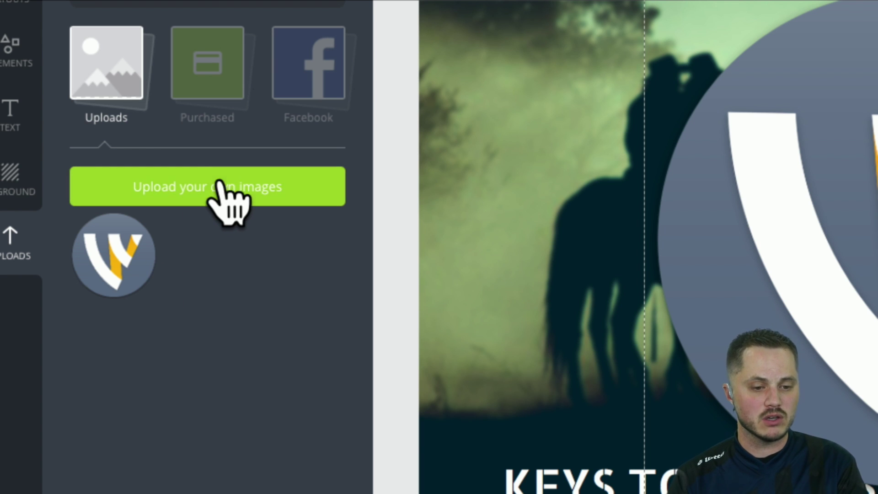
Upload Wordmark-Wirecast.png from the Pictures folder to the image library
click(212, 196)
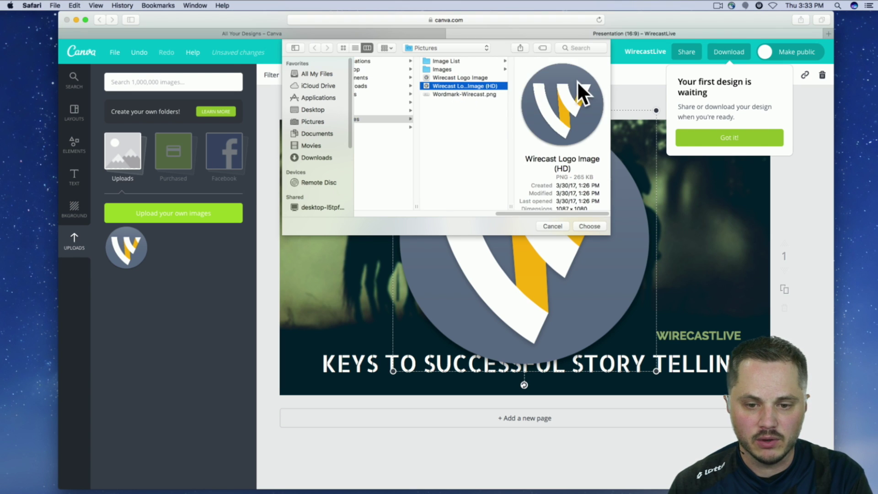
click(473, 93)
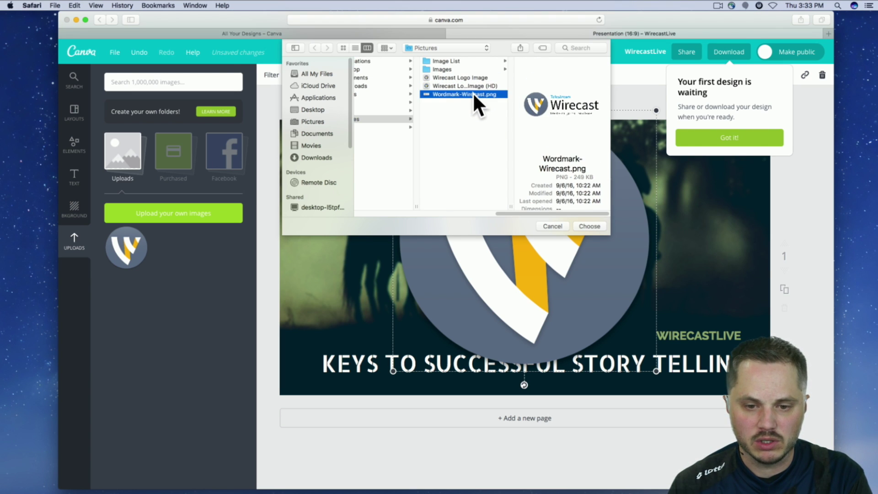
click(591, 226)
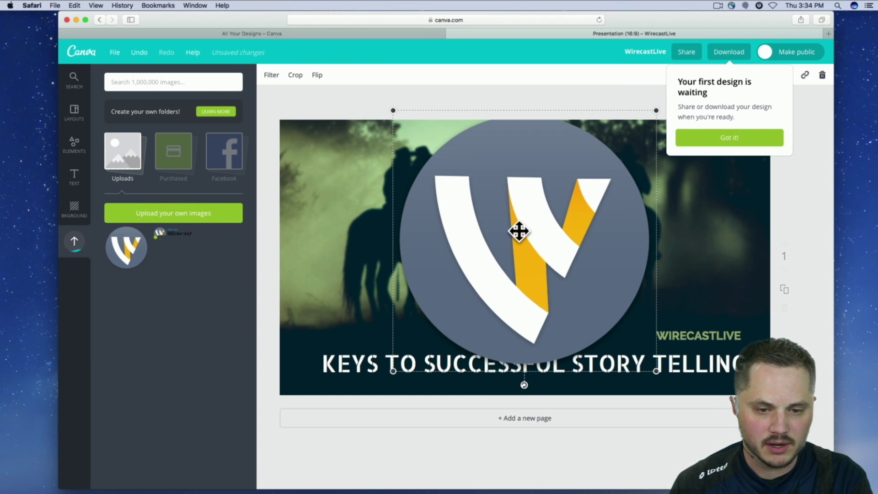
Shrink the round Wirecast logo over the left riders and set its transparency to 76
drag(390, 108, 385, 209)
drag(402, 239, 492, 318)
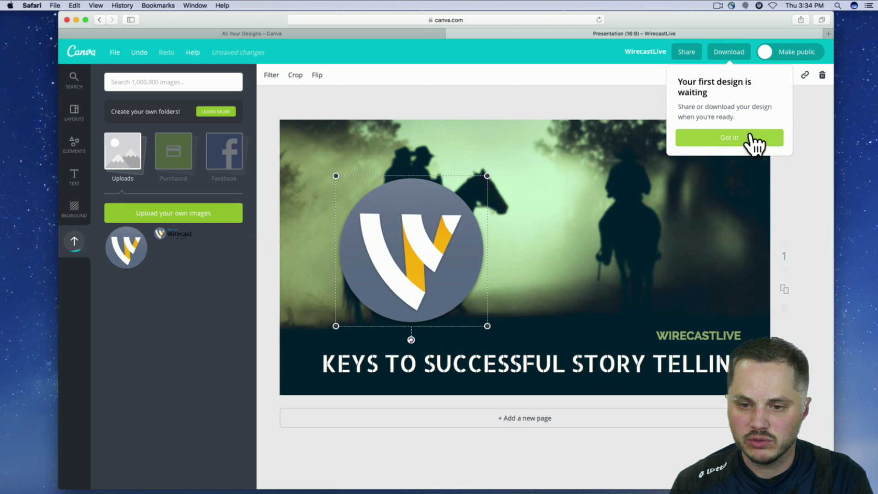
click(774, 140)
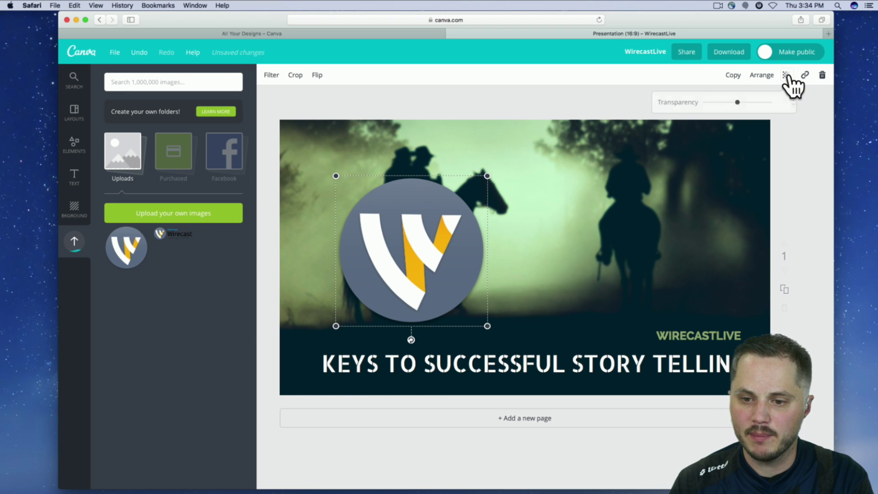
drag(770, 104, 754, 103)
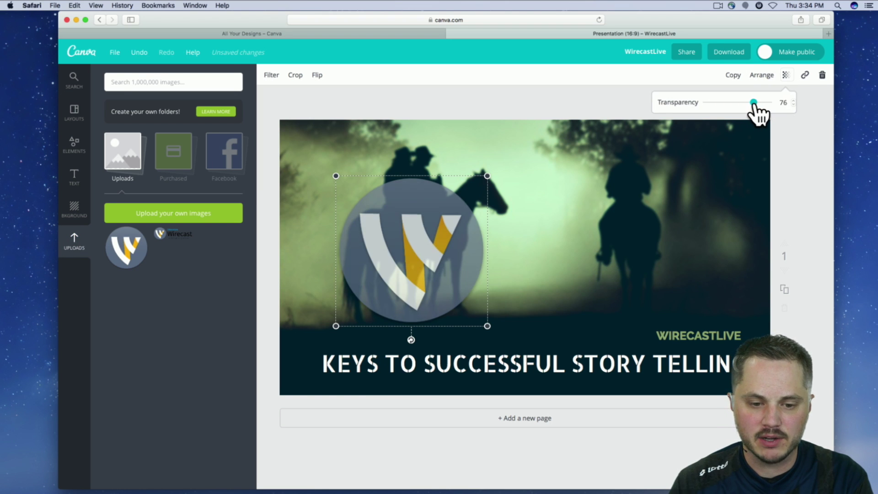
Move the logo to the page's upper-left corner and shift the tagline right to the page edge
drag(467, 200, 341, 186)
click(501, 358)
mouse_move(504, 355)
mouse_down()
mouse_move(527, 281)
mouse_move(519, 353)
mouse_up()
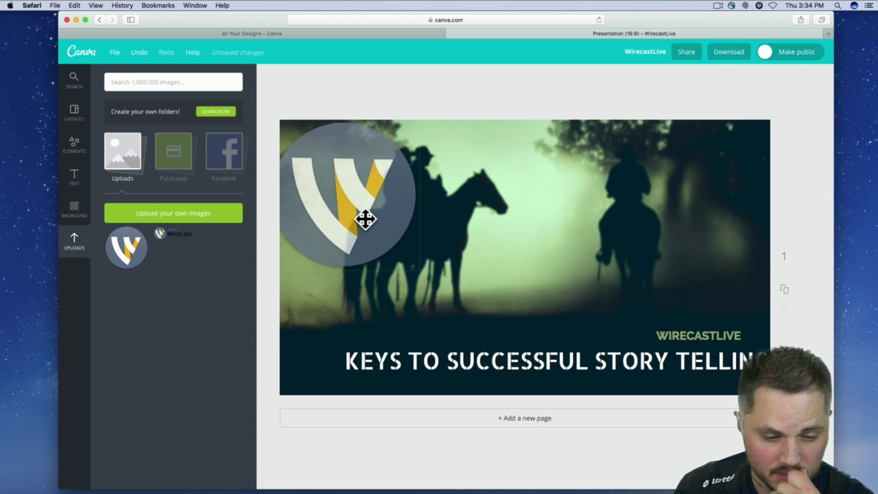
Move the logo to the page's lower-left corner and narrow the tagline's text box to wrap onto two lines beside it
click(365, 220)
drag(358, 205, 361, 329)
click(548, 366)
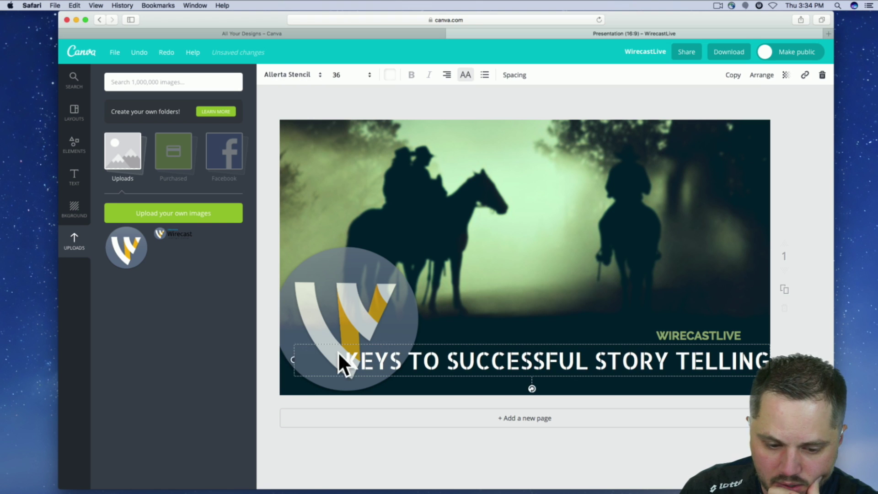
drag(294, 361, 512, 361)
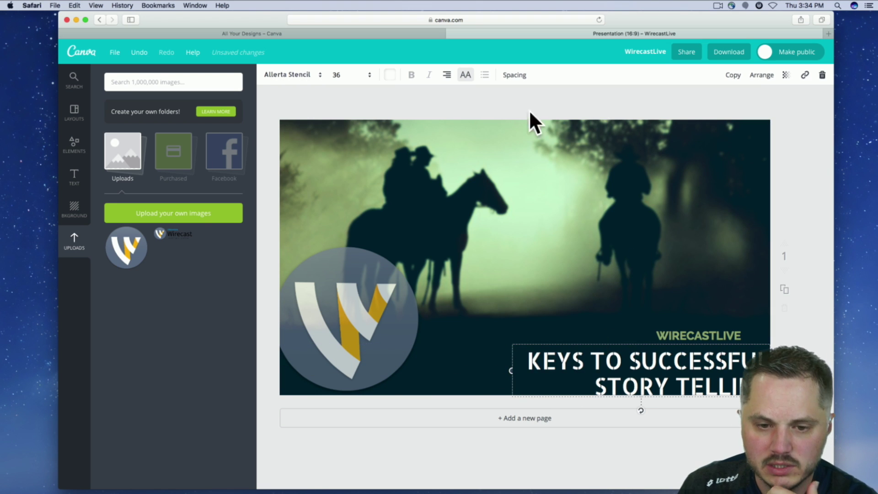
Left-align the tagline and stack it above WIRECASTLIVE beside the logo, nudging the logo slightly right
click(447, 77)
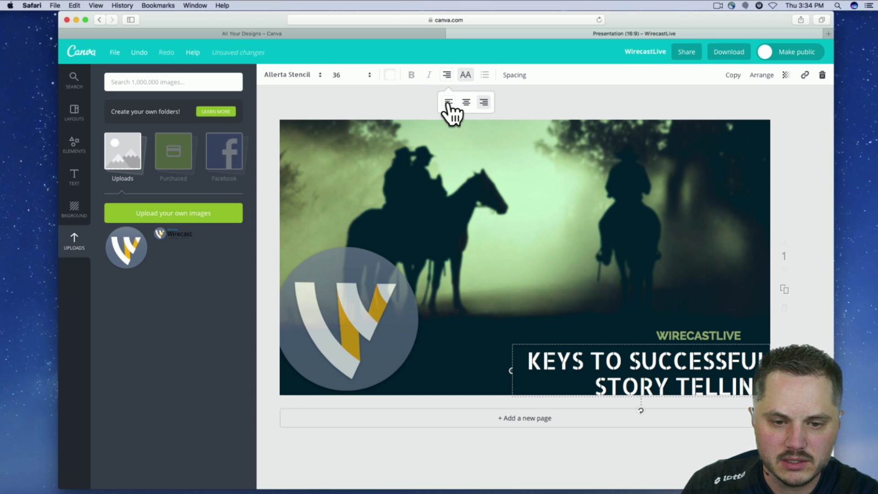
click(449, 103)
drag(581, 360, 495, 334)
drag(732, 337, 493, 379)
click(530, 284)
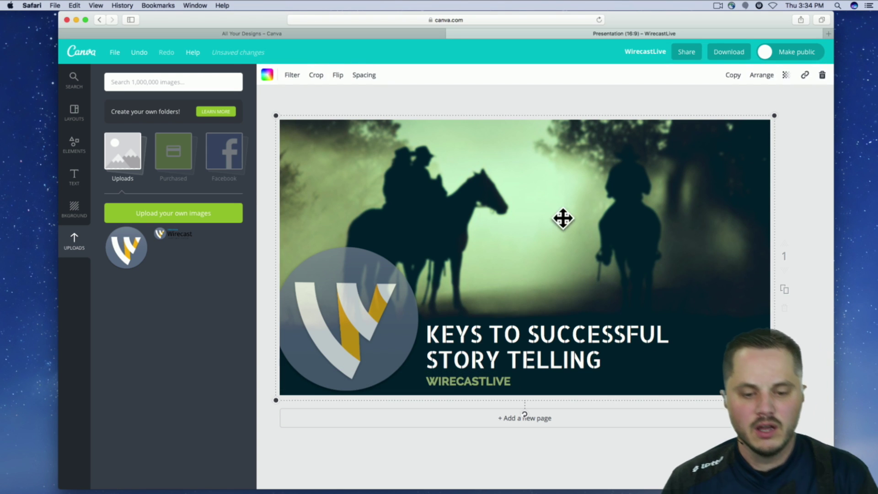
drag(380, 300, 388, 298)
click(337, 298)
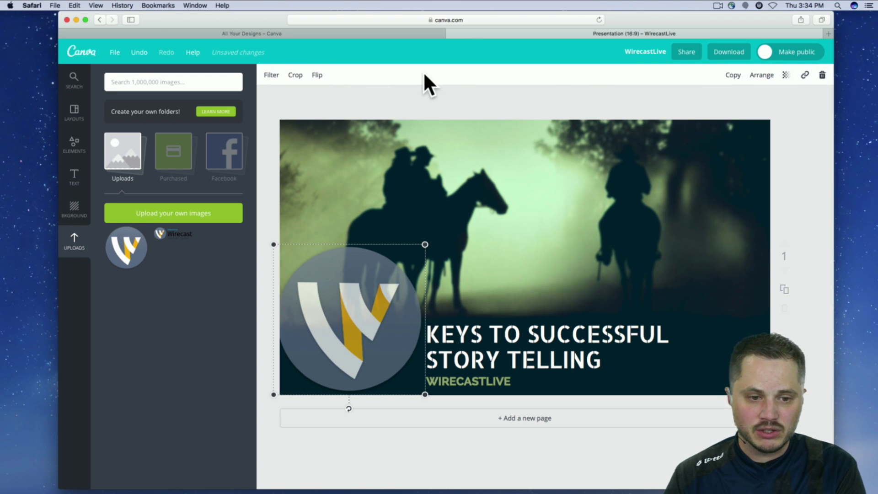
Try the Epic and Cali filters on the round logo, settling on Epic at intensity 49
click(272, 76)
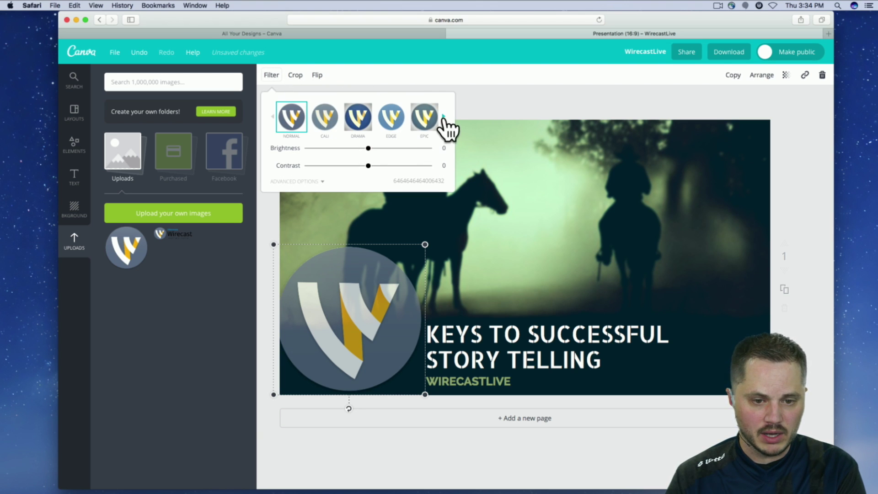
click(428, 119)
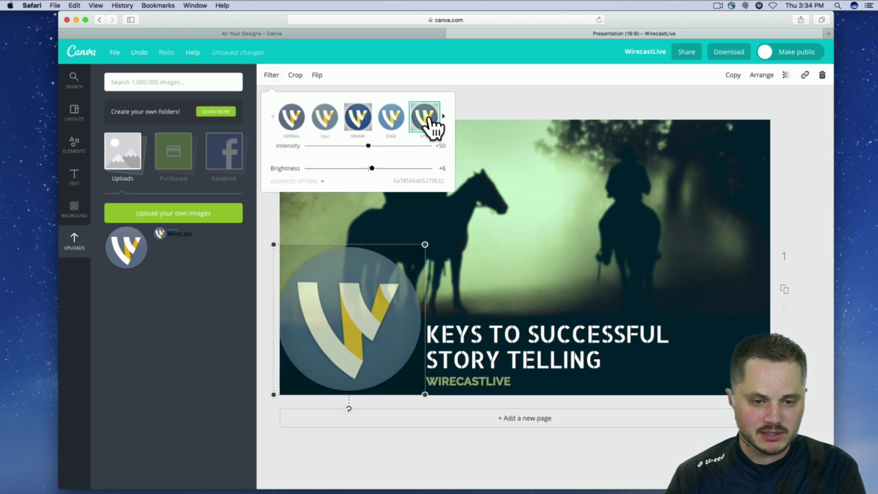
drag(369, 157, 402, 158)
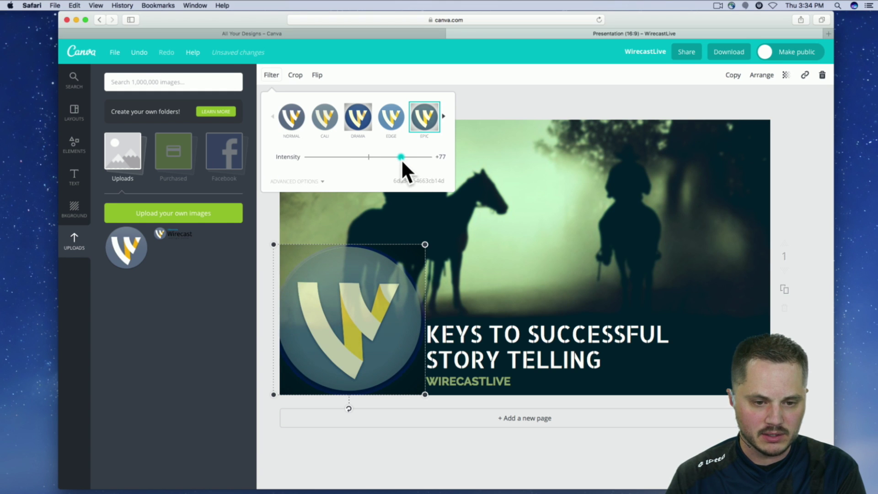
click(327, 121)
mouse_move(368, 158)
mouse_down()
mouse_move(410, 157)
mouse_move(367, 158)
mouse_up()
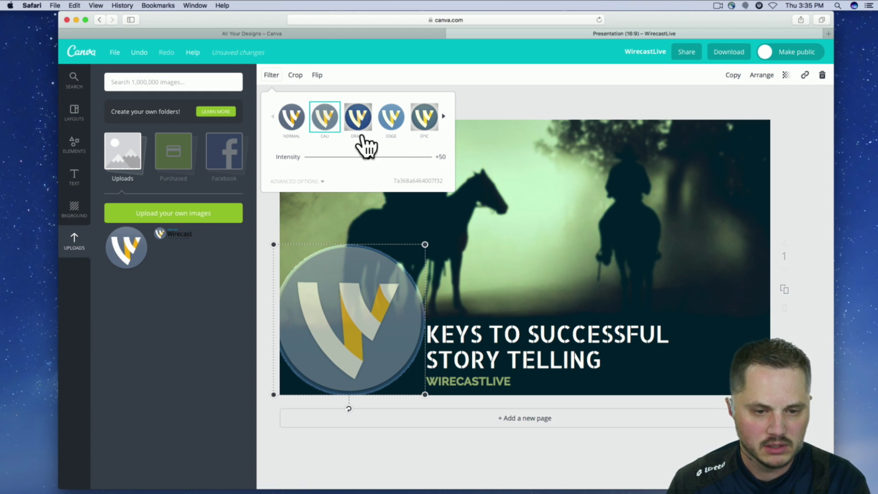
click(424, 118)
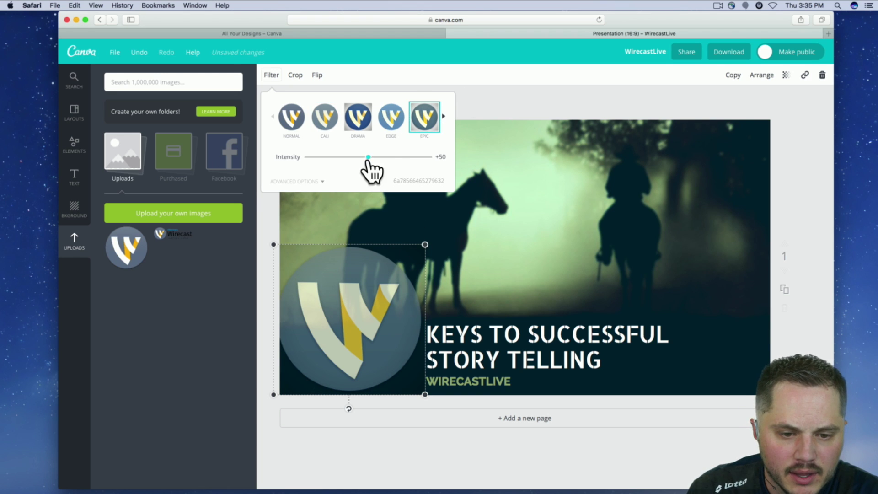
drag(402, 158, 366, 158)
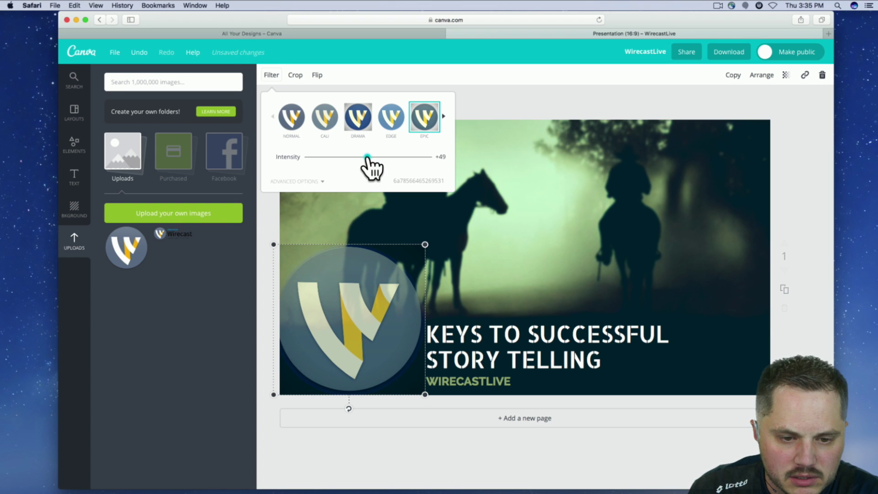
click(485, 97)
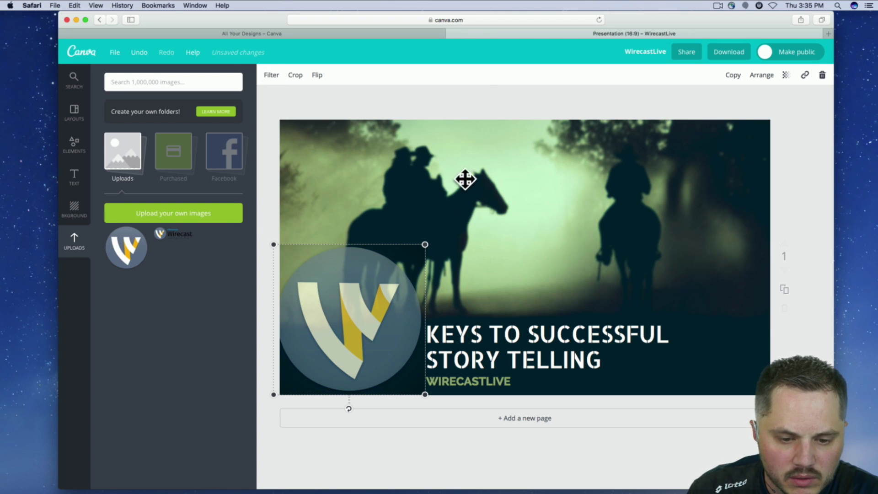
Apply the Summer filter at intensity 50 to the round logo and shrink the logo slightly
click(271, 75)
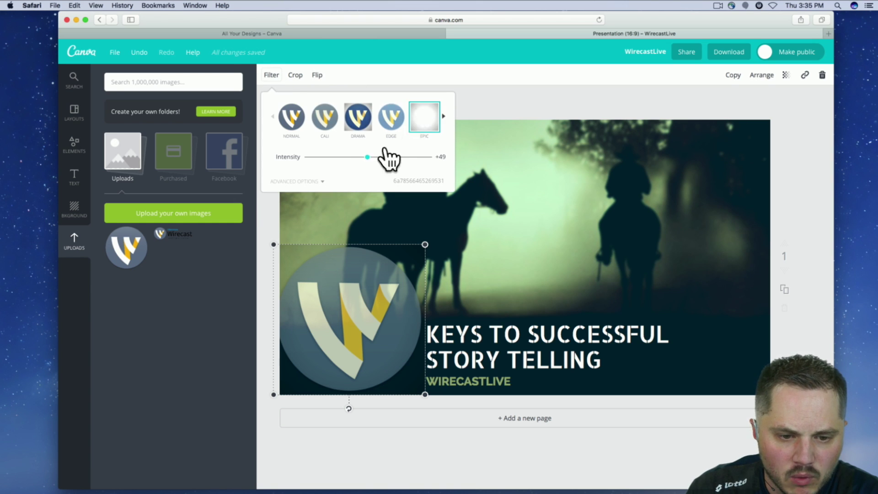
click(446, 120)
click(446, 120)
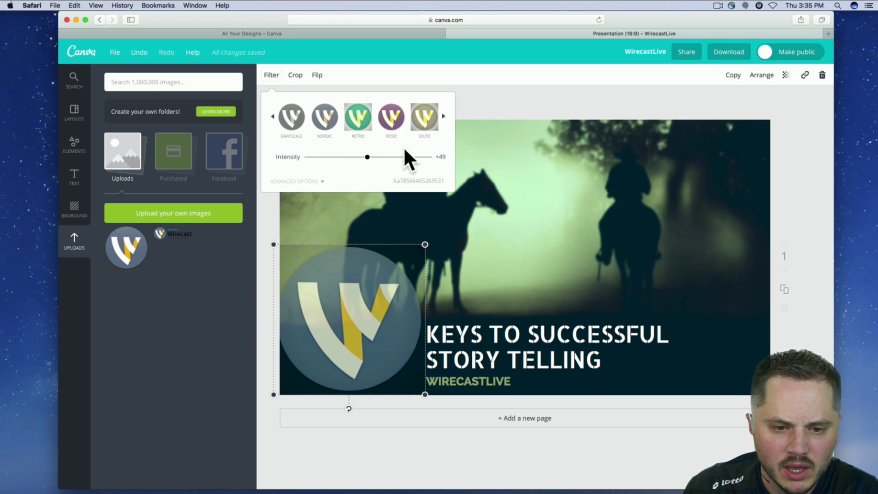
click(442, 116)
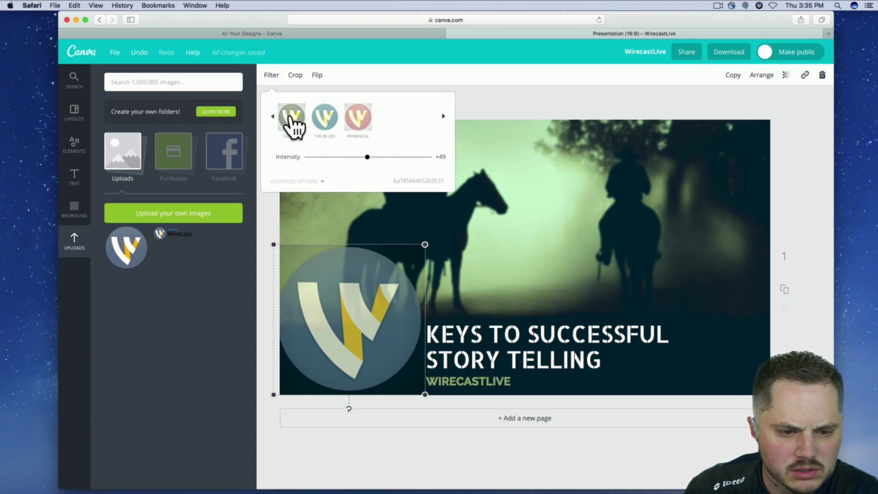
click(291, 119)
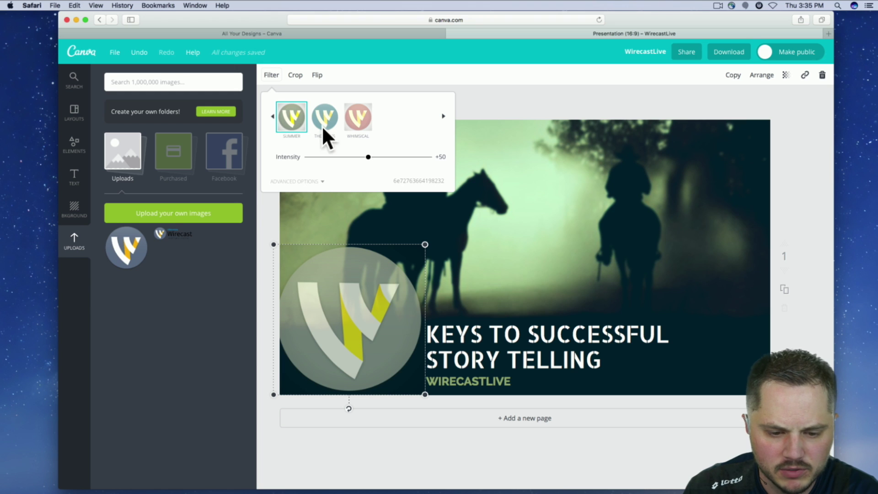
click(526, 91)
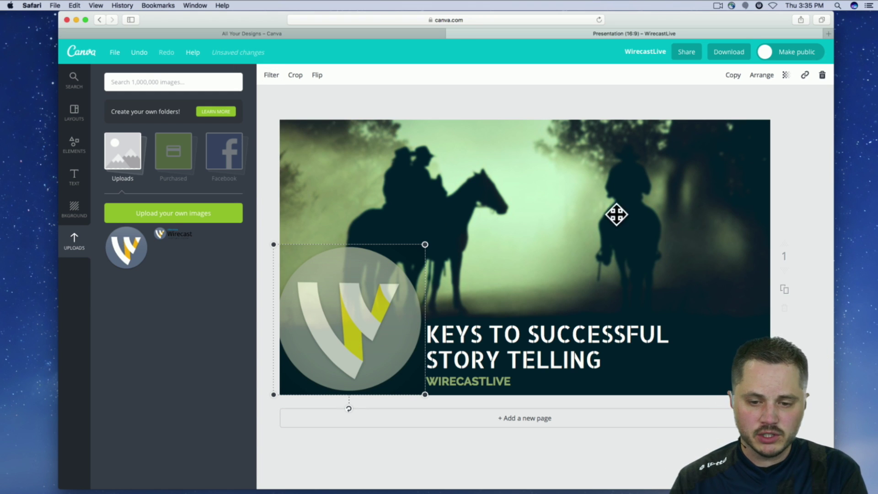
drag(424, 396, 398, 368)
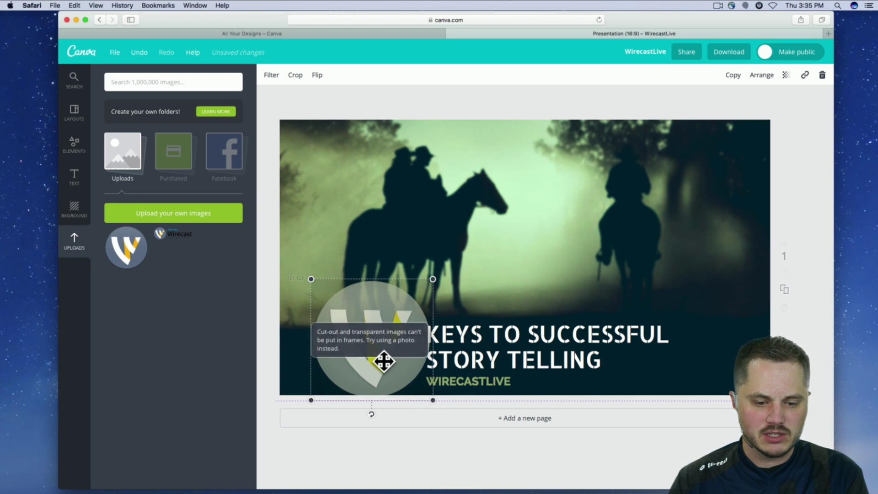
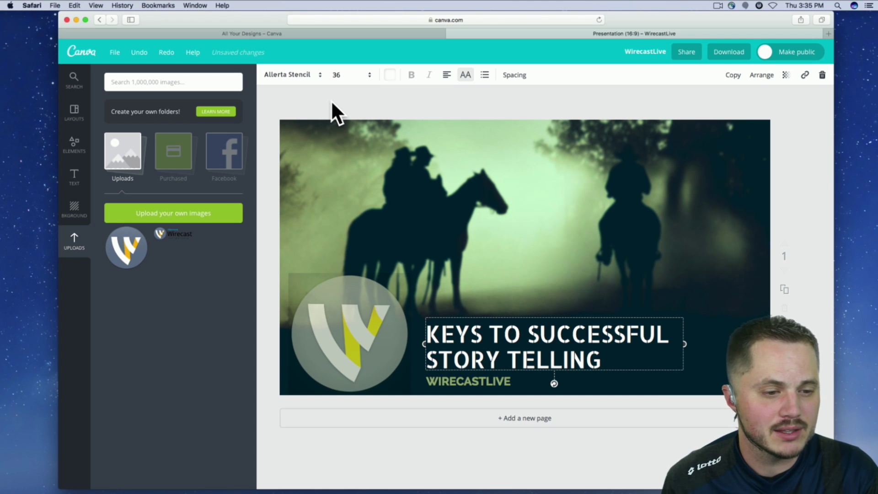
Review the design's save and copy options and the available page background colours and patterns
click(115, 52)
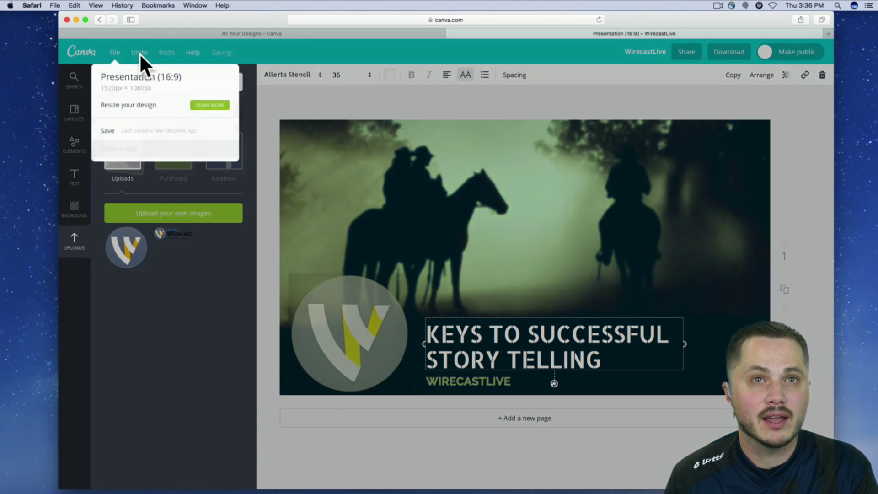
click(116, 50)
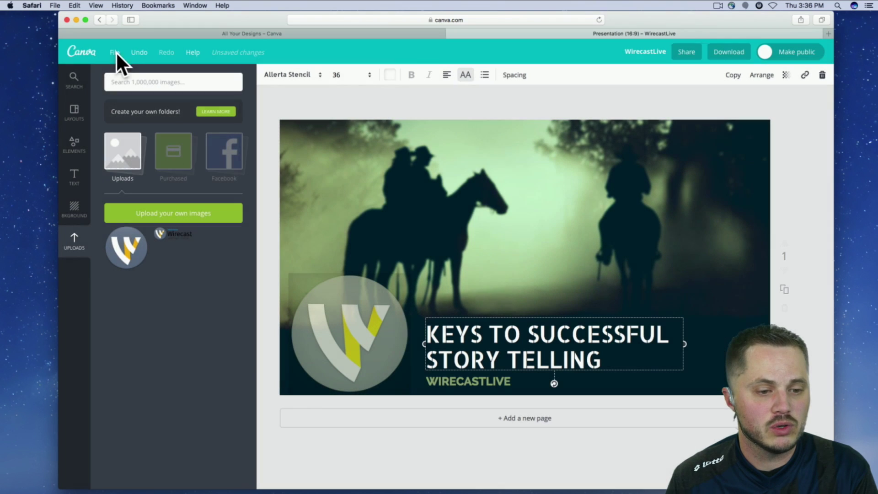
click(115, 52)
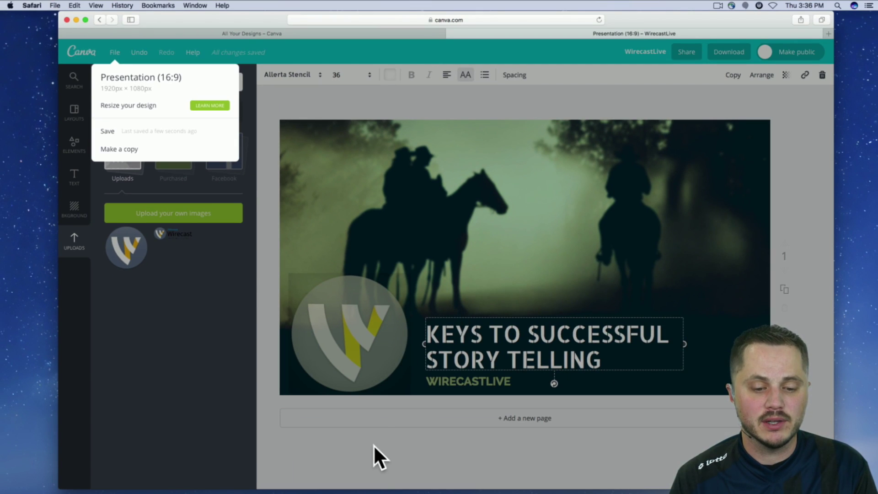
click(378, 471)
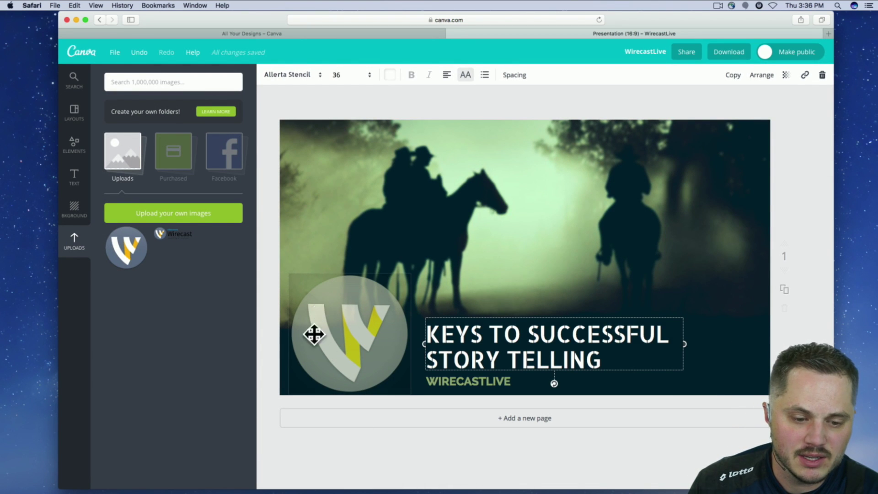
click(78, 211)
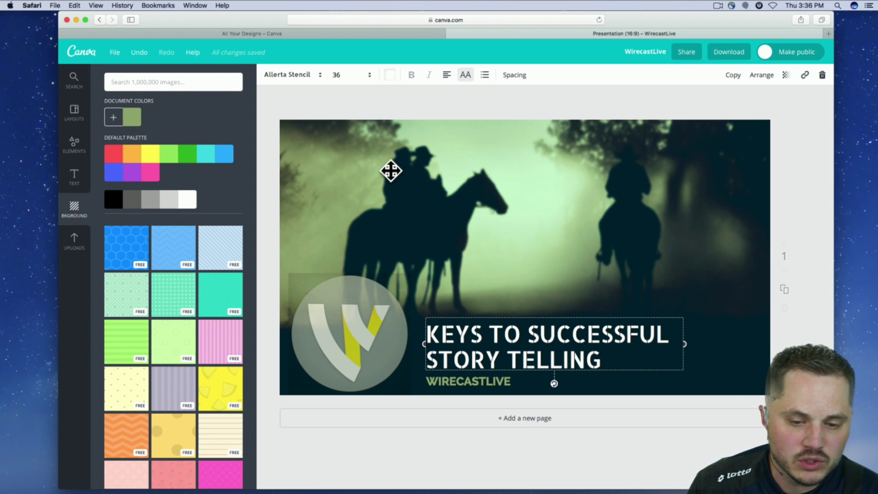
scroll(171, 251, down, 10)
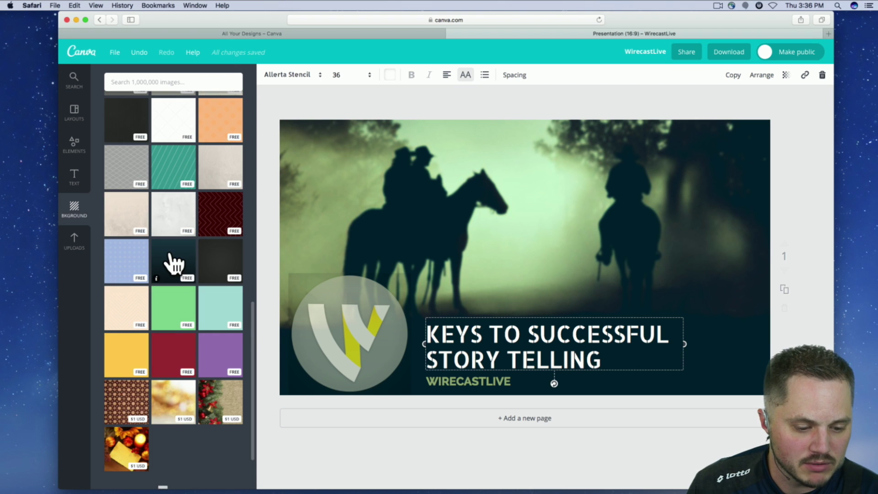
scroll(173, 263, down, 10)
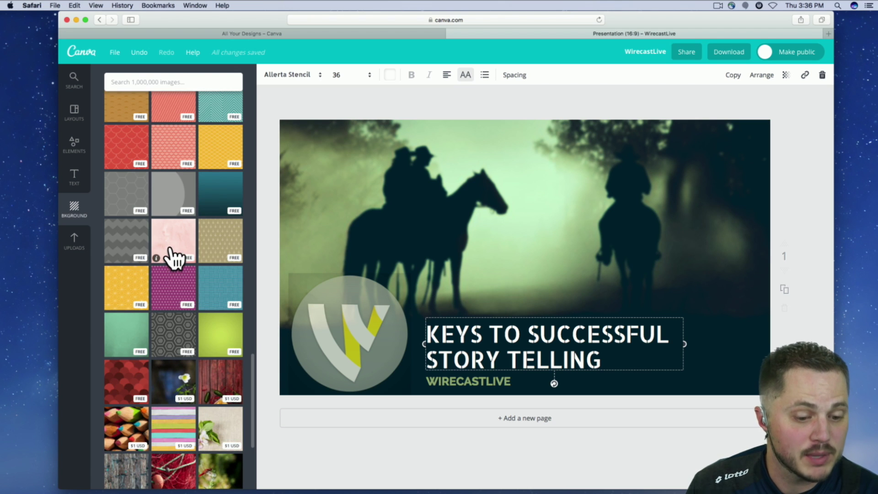
scroll(171, 250, up, 15)
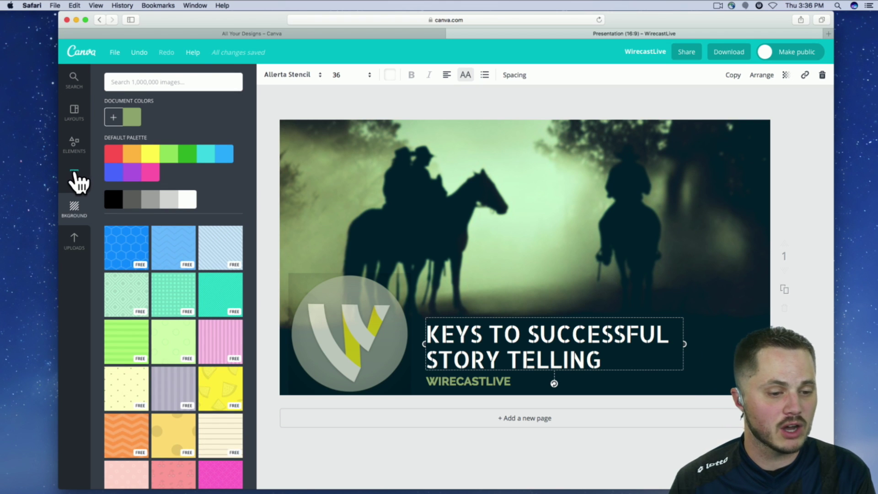
Add the framed "Since 2009 We Hustle" text template to the page
click(75, 181)
scroll(148, 259, down, 1)
scroll(151, 265, up, 1)
scroll(171, 192, down, 10)
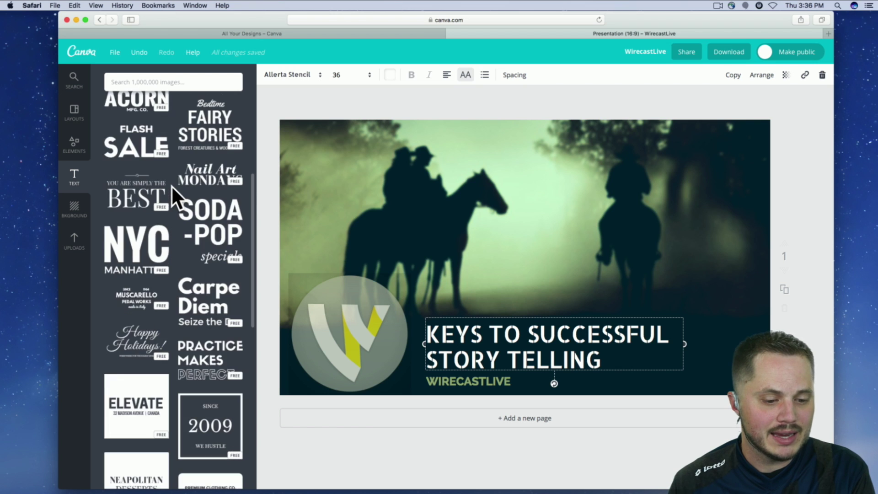
scroll(169, 199, up, 5)
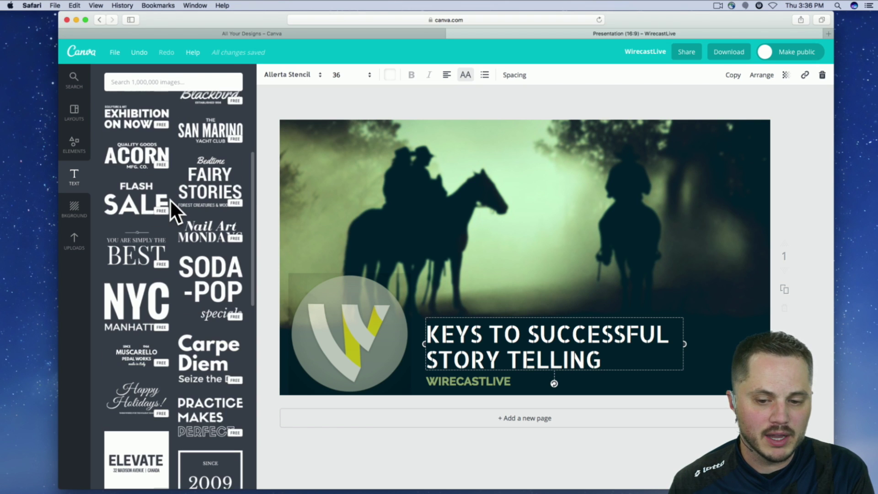
scroll(177, 213, down, 2)
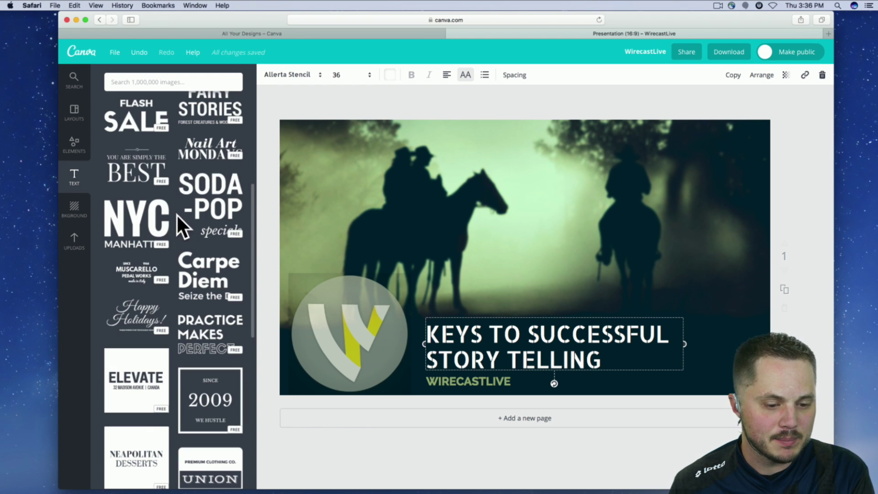
scroll(174, 268, down, 2)
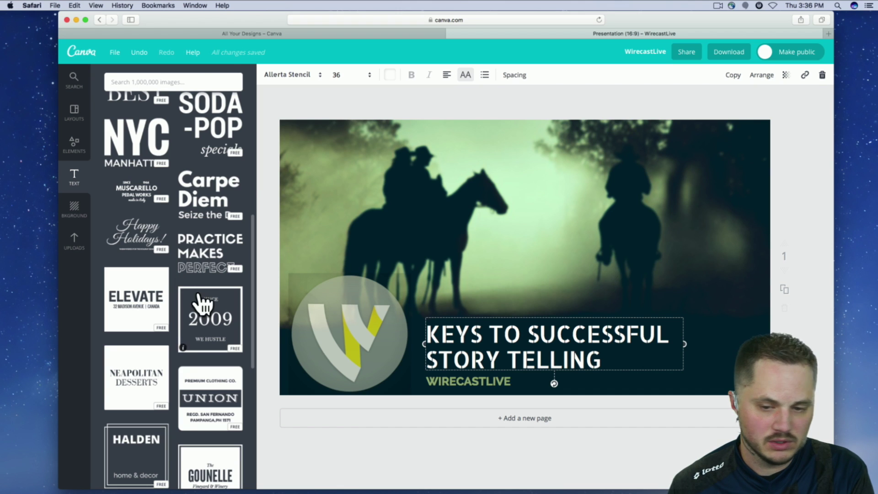
click(207, 327)
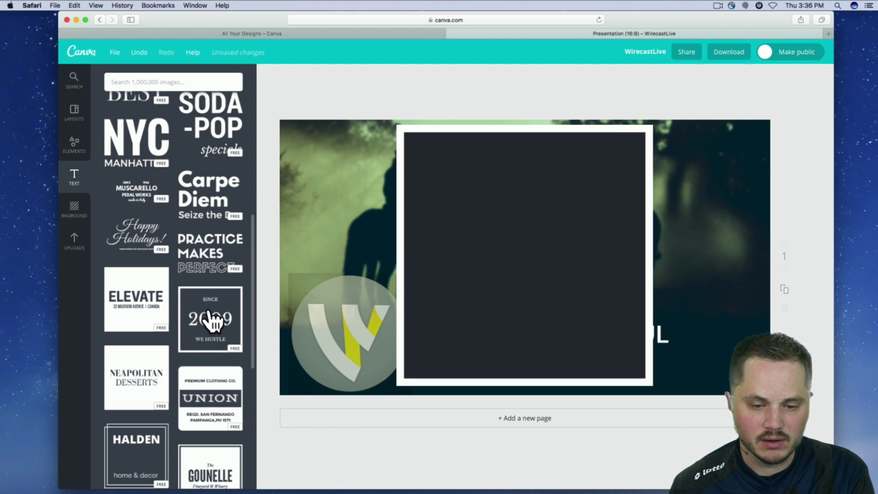
drag(502, 220, 607, 223)
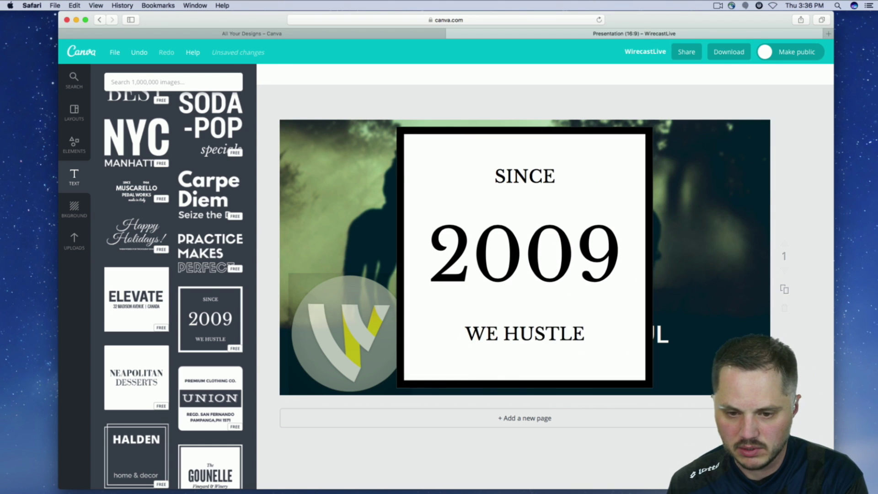
Replace the word SINCE at the top of the framed text template with "Thursdays"
double_click(530, 274)
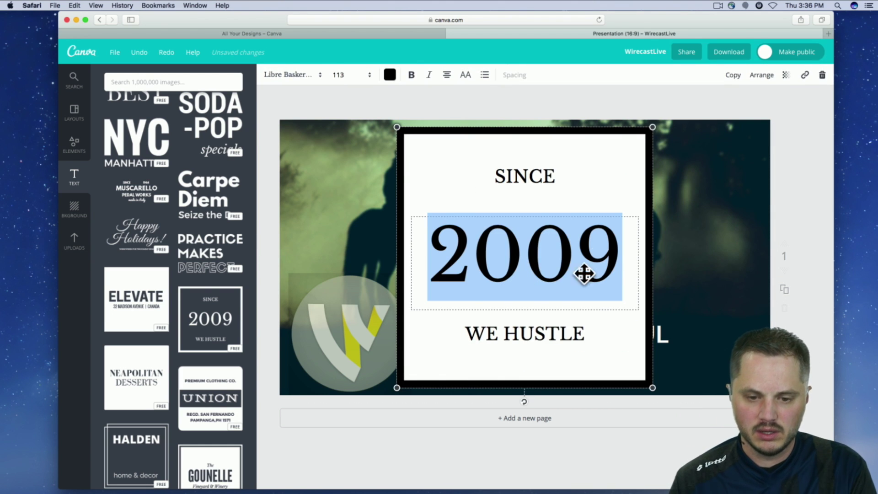
click(525, 173)
double_click(524, 173)
text(Every)
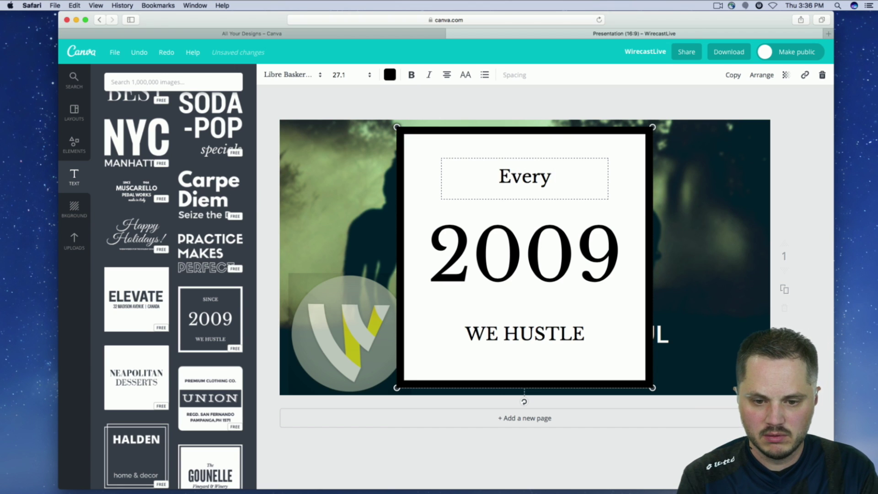
text( Thue)
key(BackSpace)
key(BackSpace)
key(BackSpace)
key(BackSpace)
key(BackSpace)
key(BackSpace)
key(BackSpace)
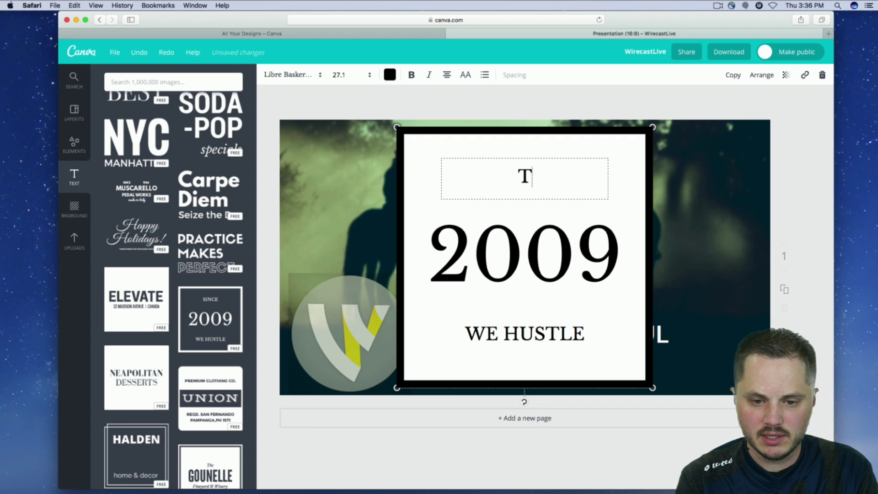
text(Thursdays)
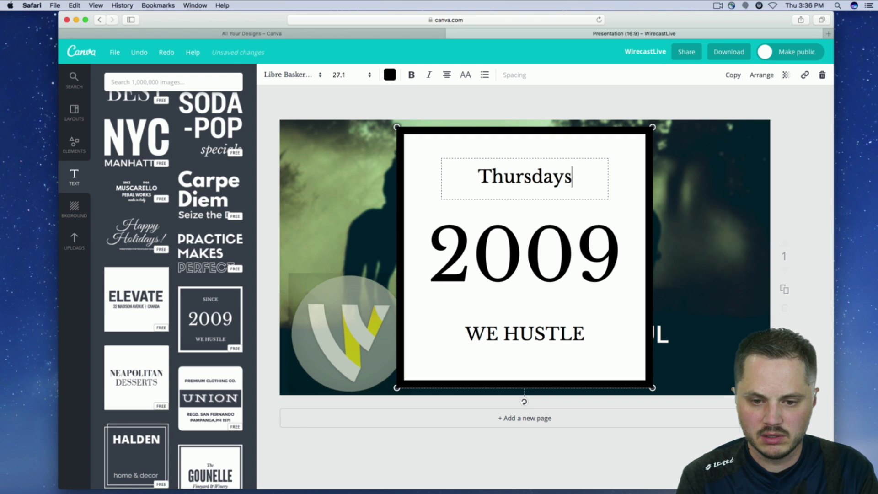
Replace the large 2009 in the middle of the framed text template with "2:30pm"
click(521, 245)
click(520, 249)
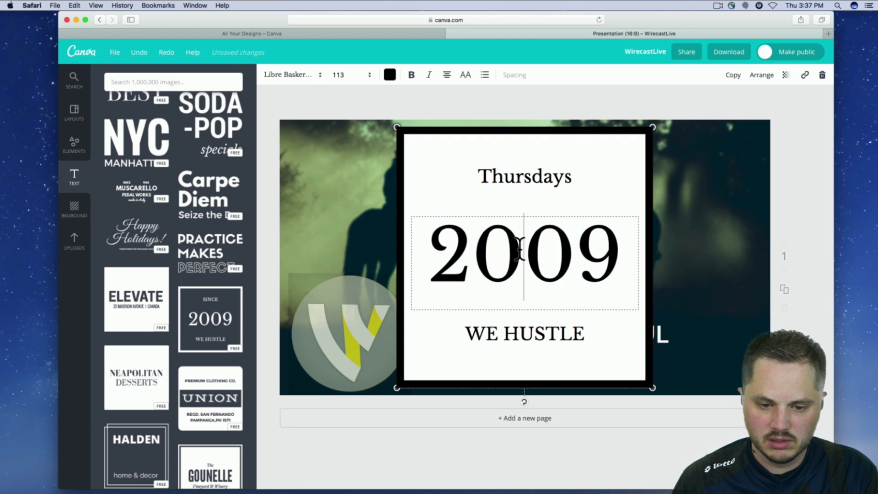
key(BackSpace)
key(BackSpace)
key(BackSpace)
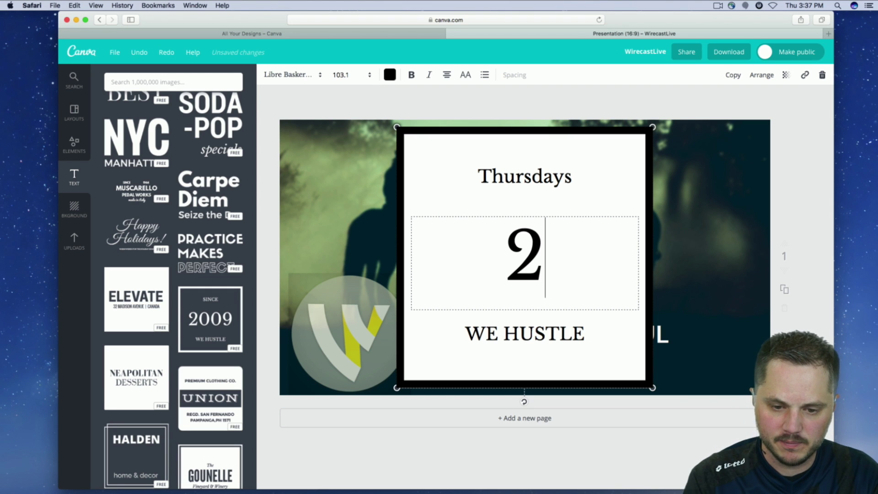
text(30)
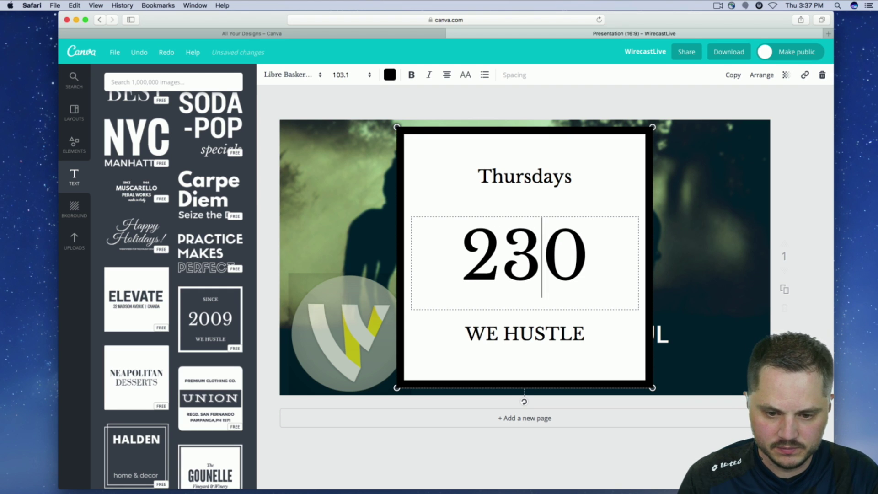
key(Left)
key(Left)
text(:)
key(Right)
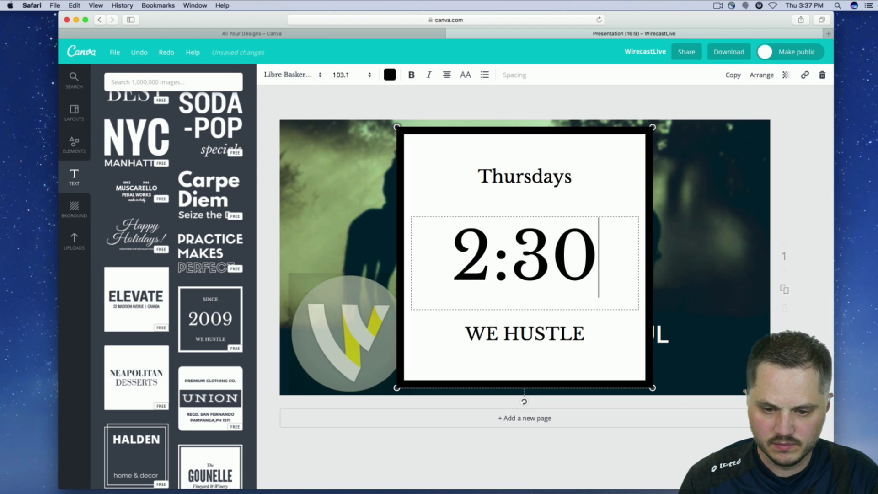
text(pm)
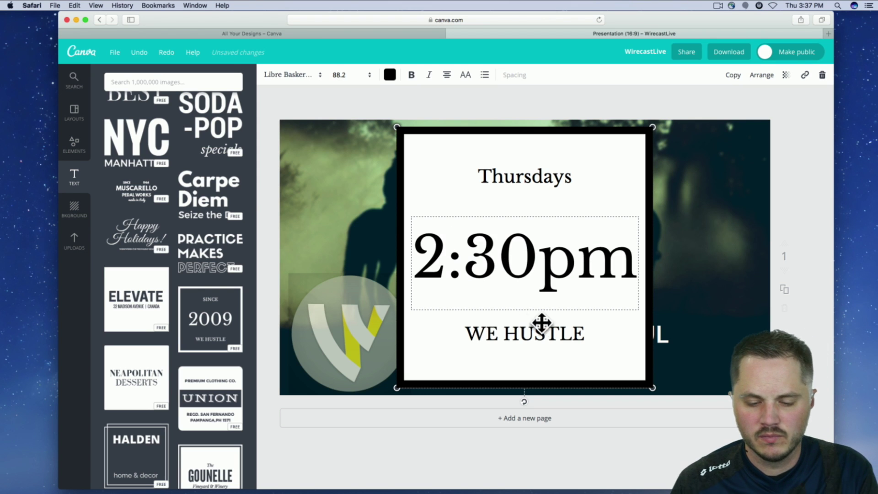
Replace the WE HUSTLE line at the bottom of the framed text template with "Pacific Time"
double_click(571, 333)
click(572, 333)
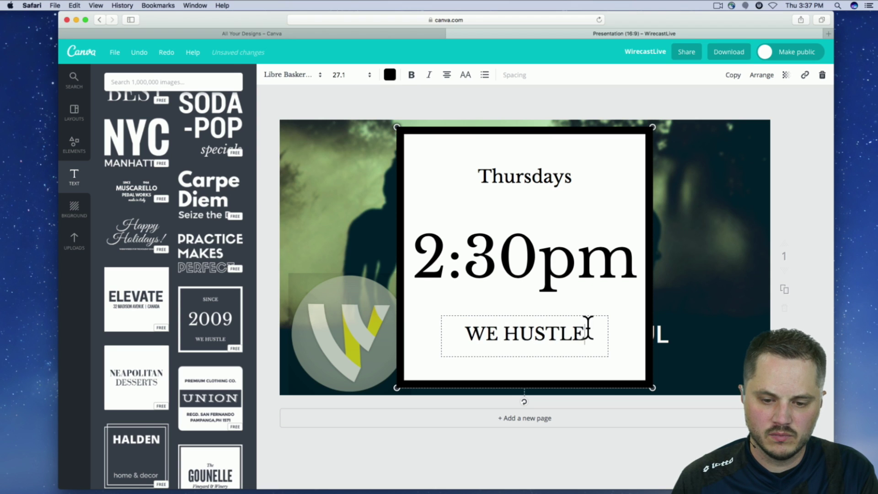
drag(588, 329, 477, 328)
key(BackSpace)
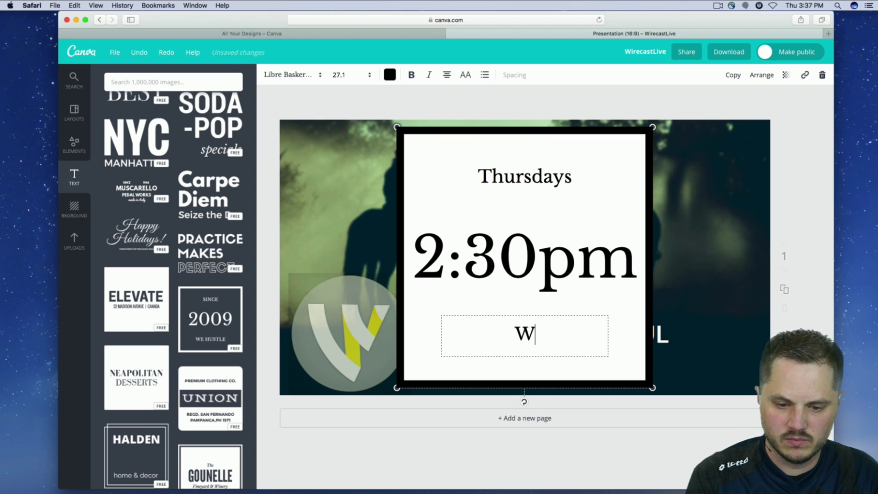
text(Pacific Time)
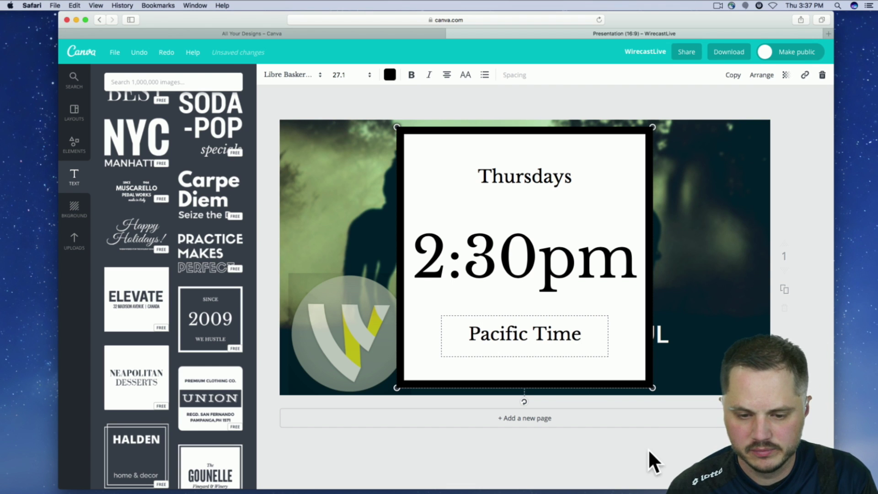
Shrink the framed schedule block to a small square and move it into the page's upper-right corner
double_click(513, 241)
drag(652, 130, 546, 243)
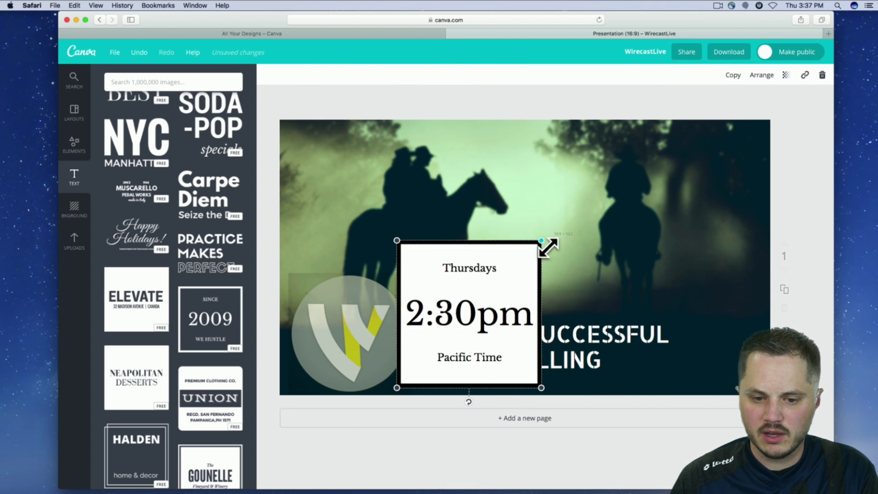
drag(513, 287, 727, 178)
drag(755, 132, 763, 167)
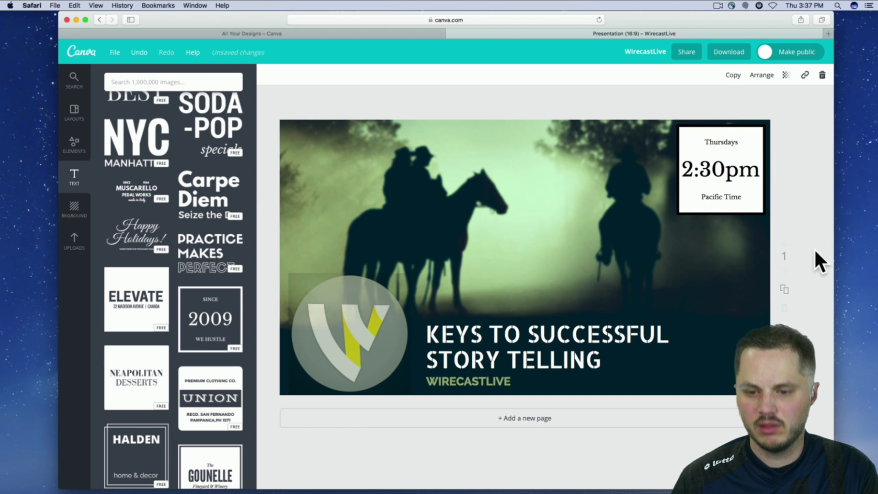
Change the white fill of the schedule block's frame to the muted green from the document colours
double_click(732, 143)
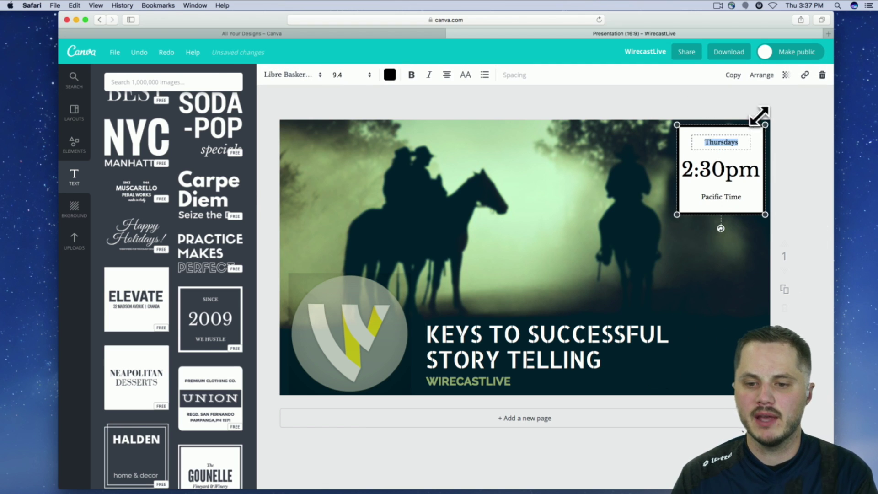
double_click(747, 166)
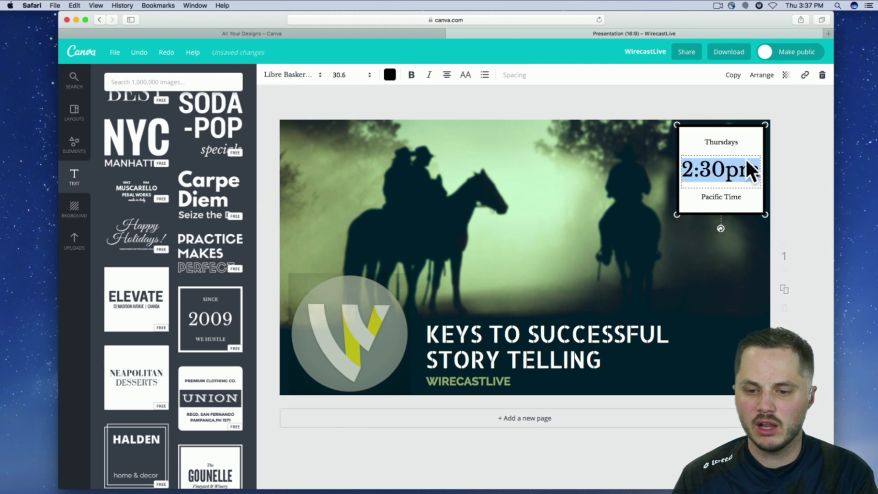
click(754, 206)
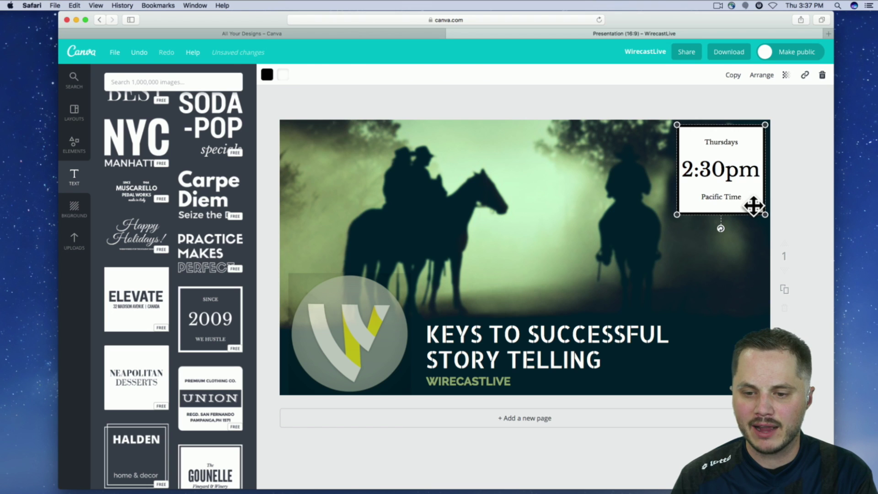
click(268, 74)
click(268, 74)
click(284, 75)
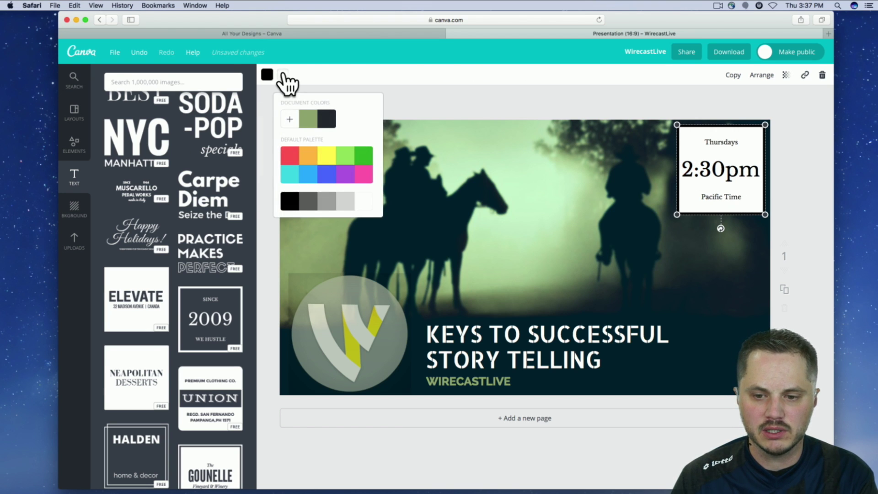
click(310, 120)
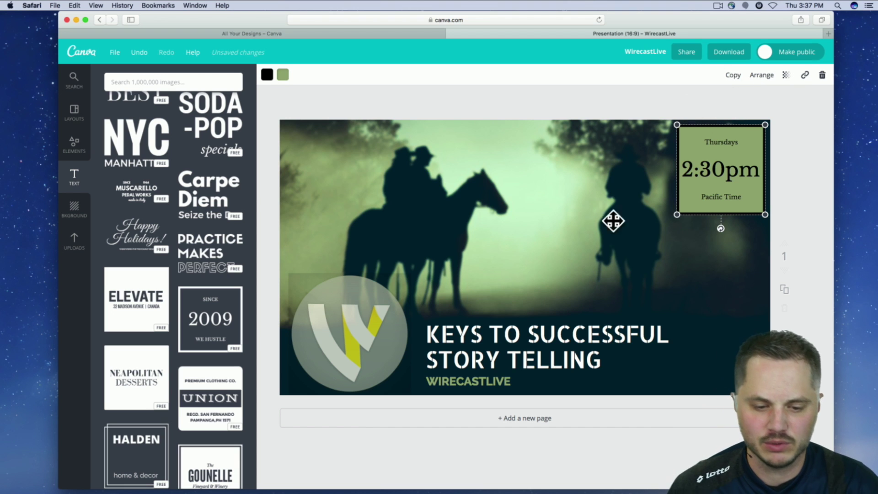
Duplicate the green schedule block, shift the copy below and left of the original, and delete it
click(733, 80)
drag(728, 157, 680, 198)
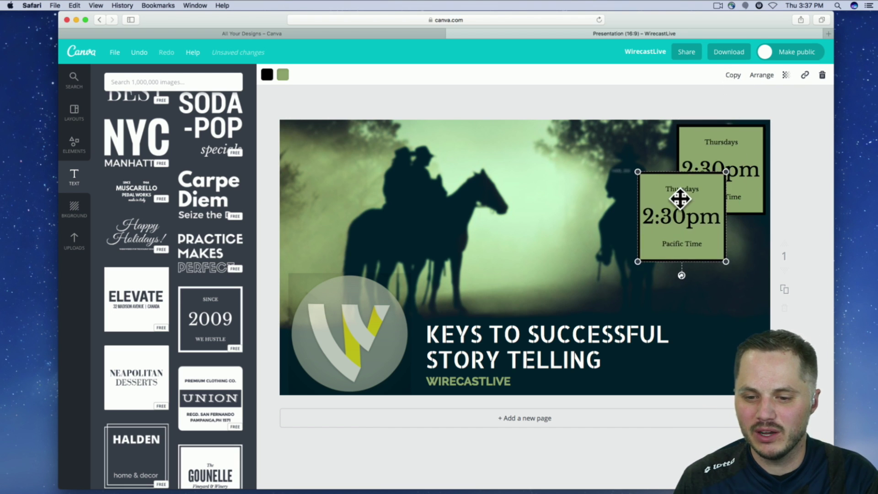
key(BackSpace)
Set the transparency of the whole green schedule block to 60
click(731, 143)
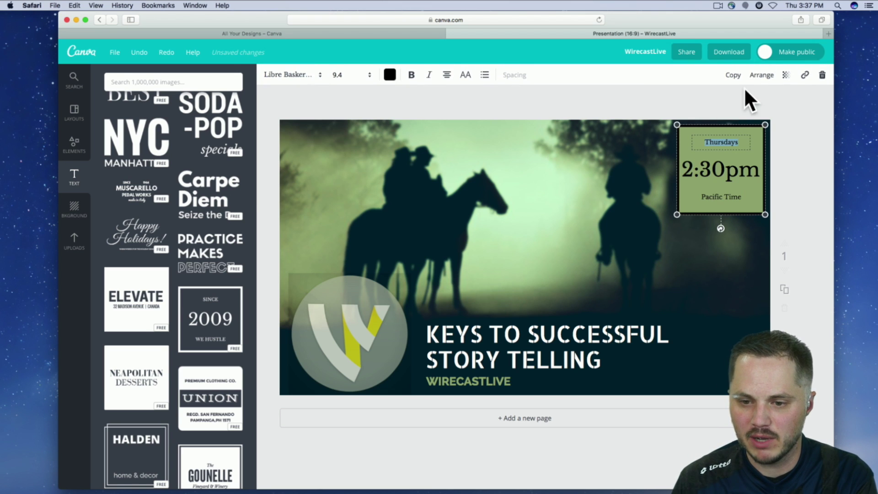
click(786, 75)
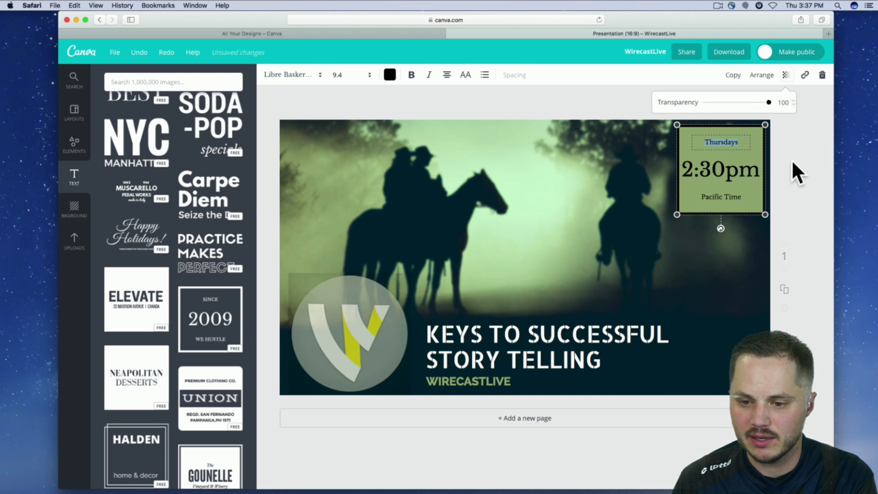
key(Escape)
key(Escape)
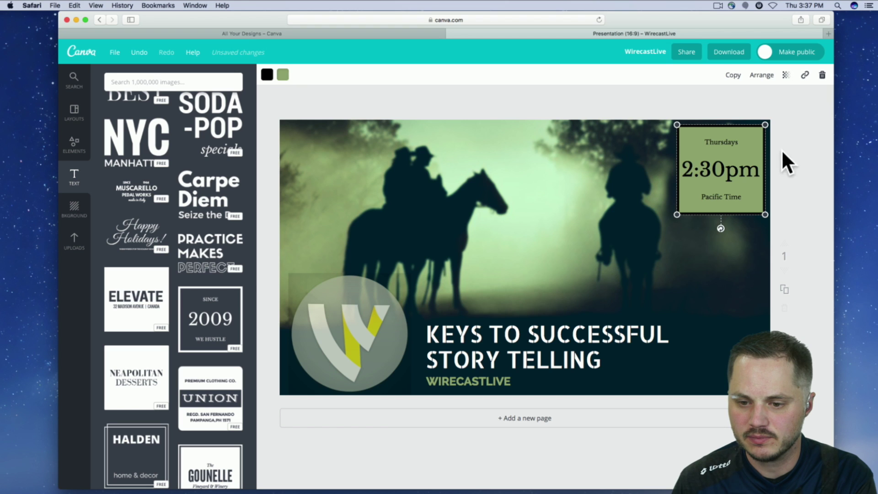
click(786, 75)
drag(769, 104, 746, 105)
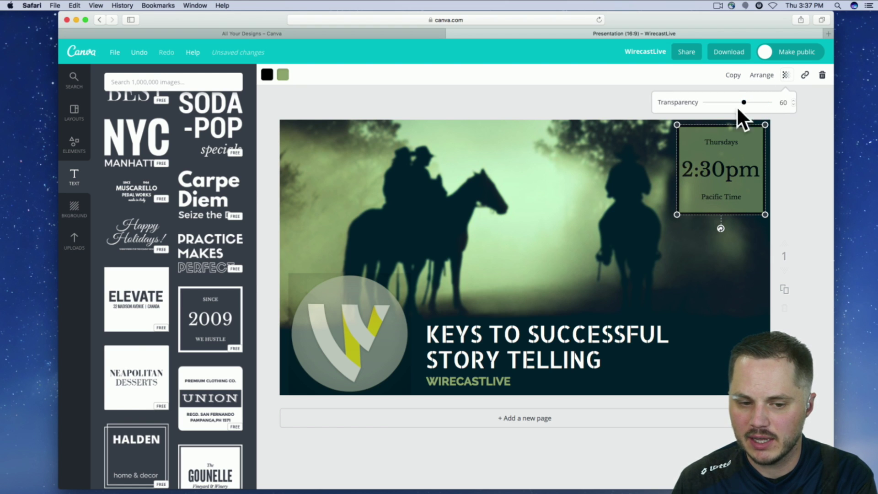
Try the schedule block in the page's upper-left corner and place it back tight in the upper-right corner
drag(699, 155, 332, 143)
click(374, 110)
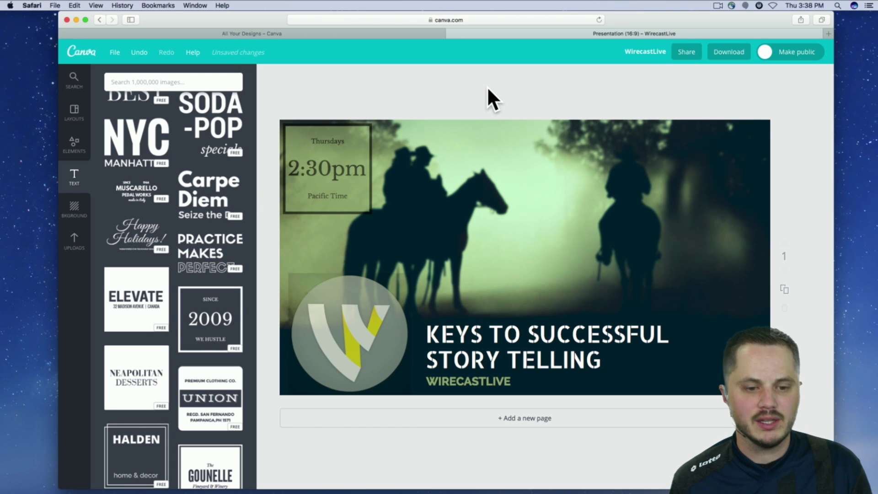
drag(330, 149, 727, 150)
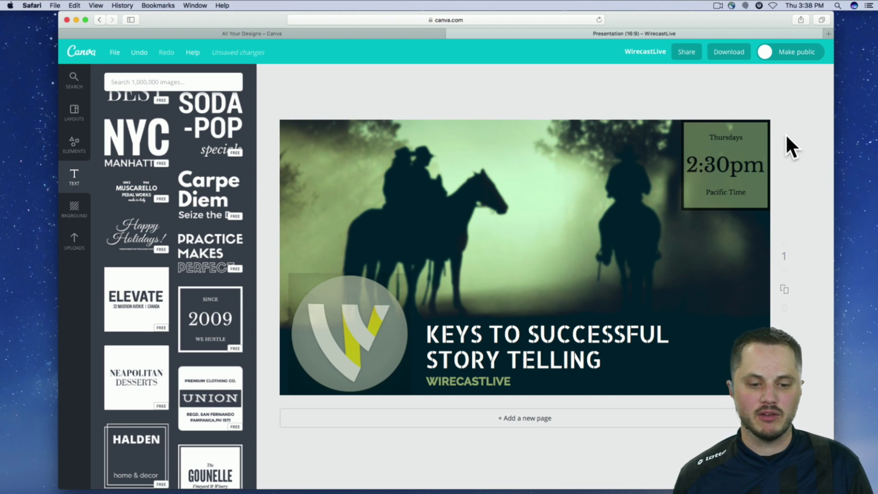
Tone down the filter on the round Wirecast logo slightly
click(343, 320)
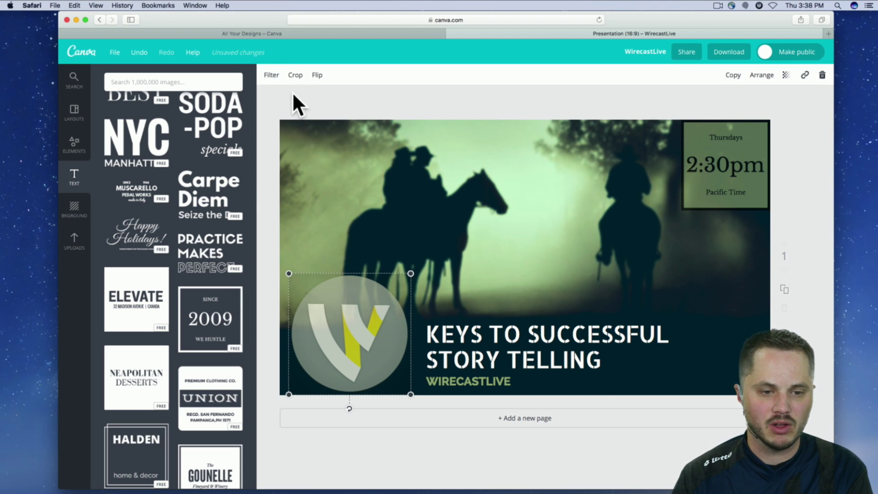
click(272, 75)
drag(369, 157, 352, 157)
click(568, 72)
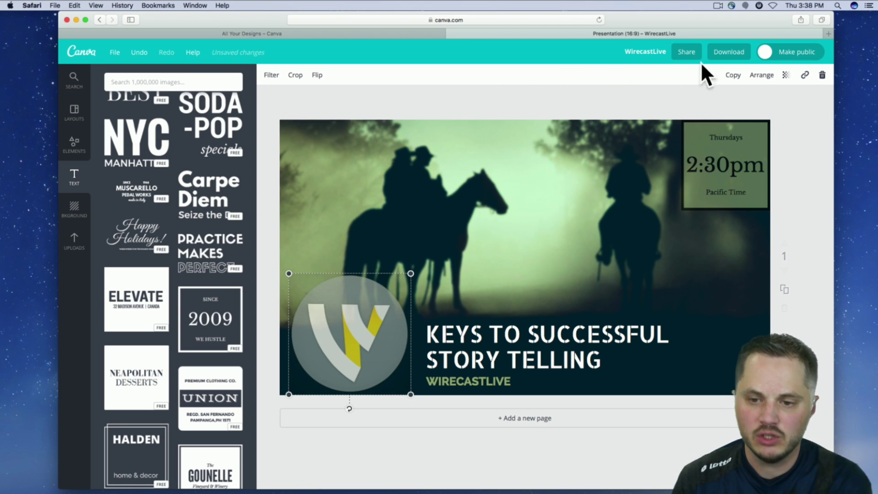
Download the finished design as a JPG file
click(735, 52)
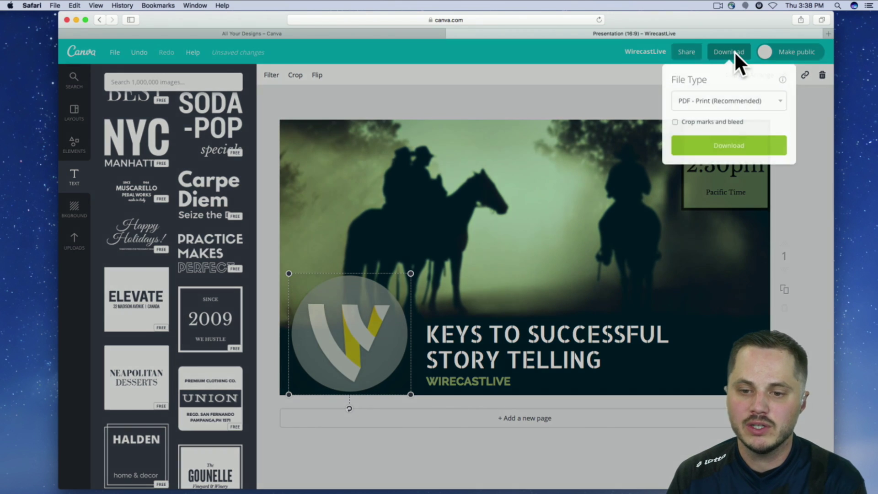
click(752, 101)
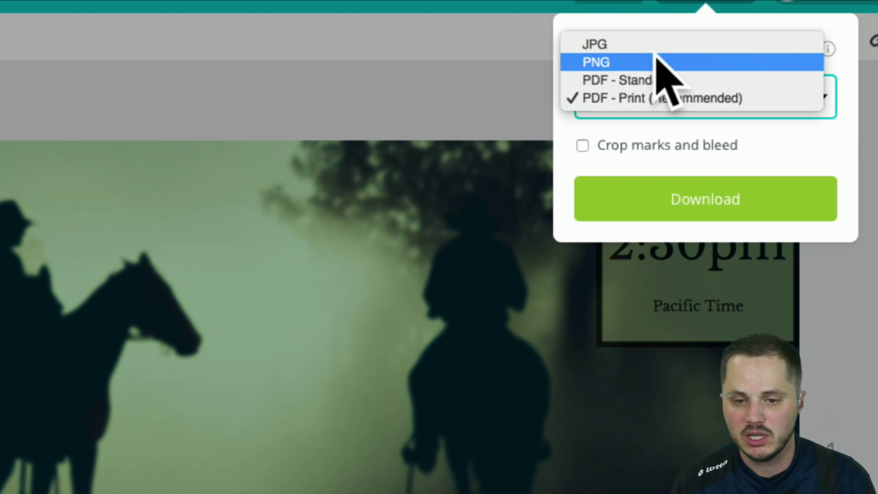
click(608, 46)
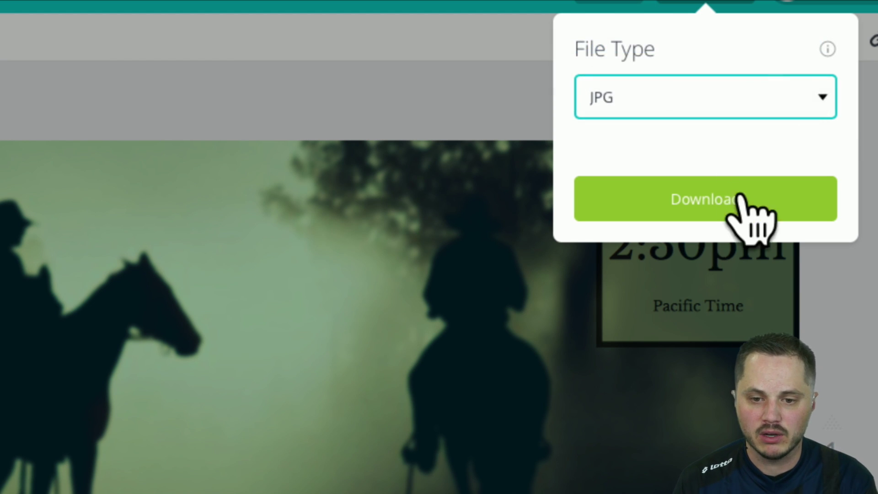
click(727, 161)
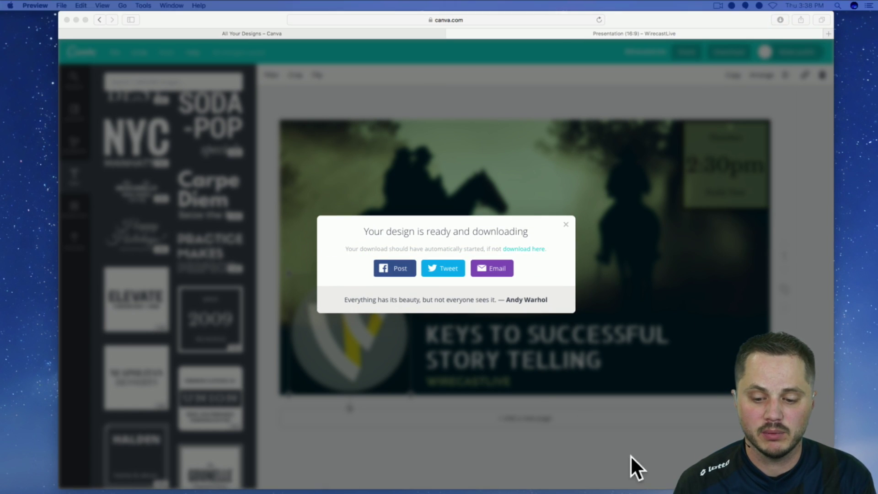
Check the downloaded WirecastLive.jpg in Preview, and return to the design in Canva, dismissing the download message
click(682, 478)
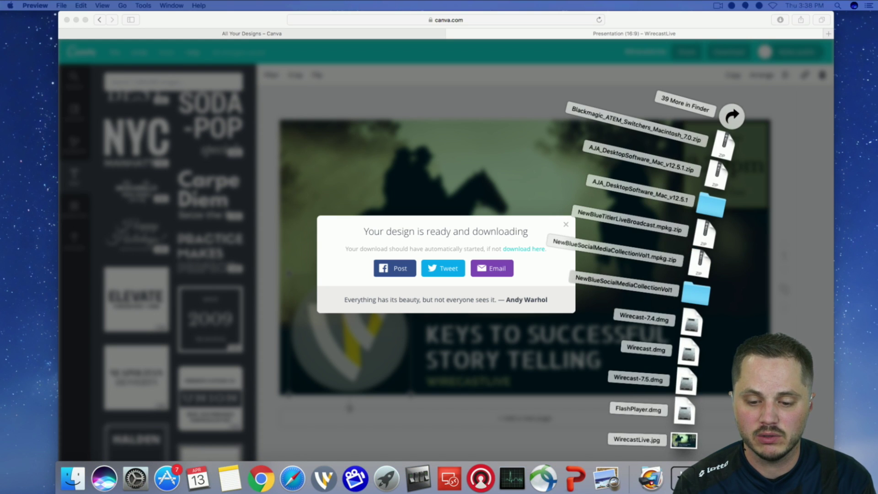
click(684, 440)
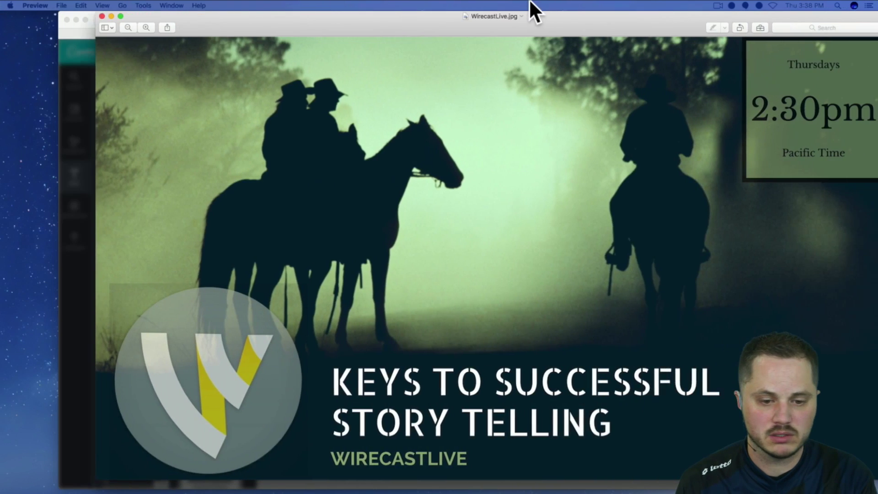
drag(531, 1, 482, 1)
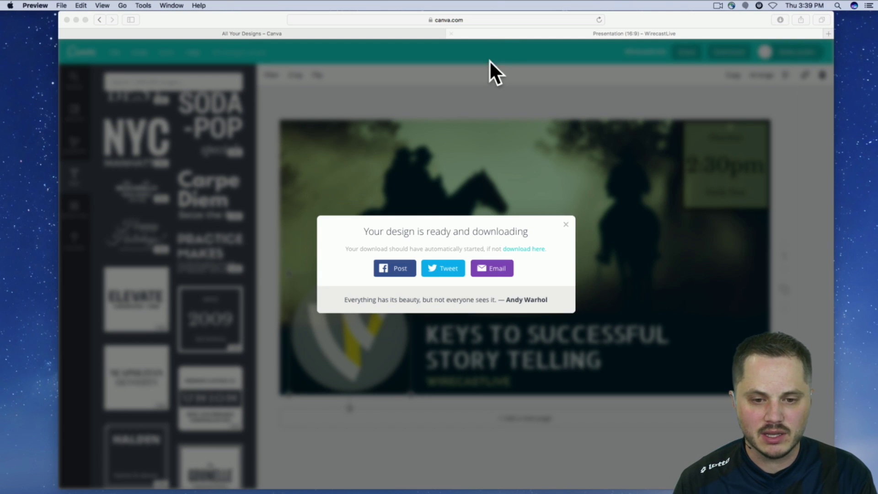
click(568, 223)
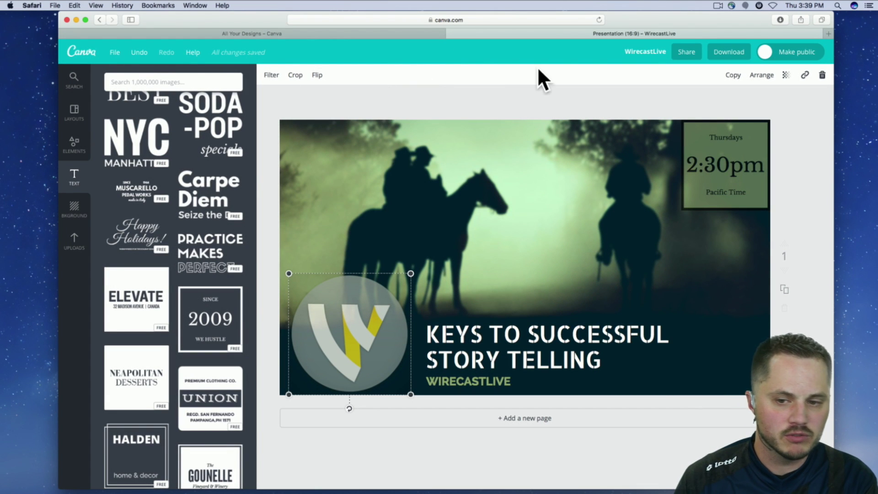
Go to the overview of all designs, make a copy of the WirecastLive design and open the copy in a new browser tab
click(79, 52)
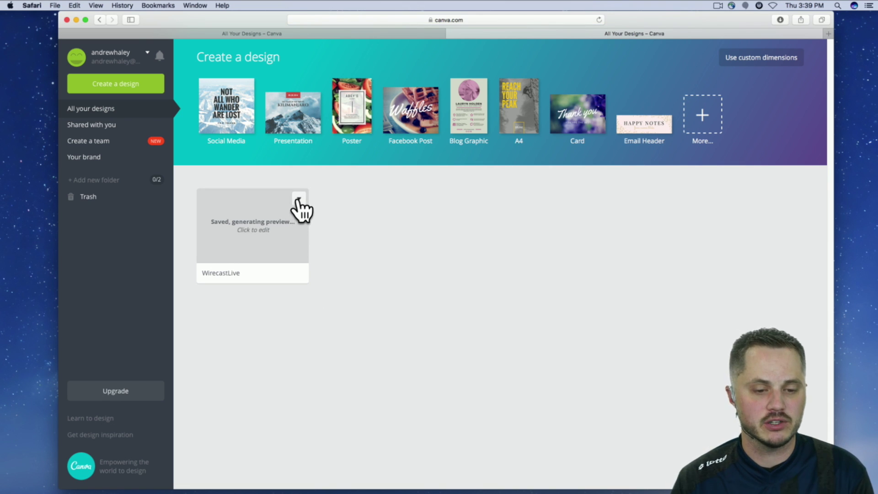
click(299, 198)
click(343, 219)
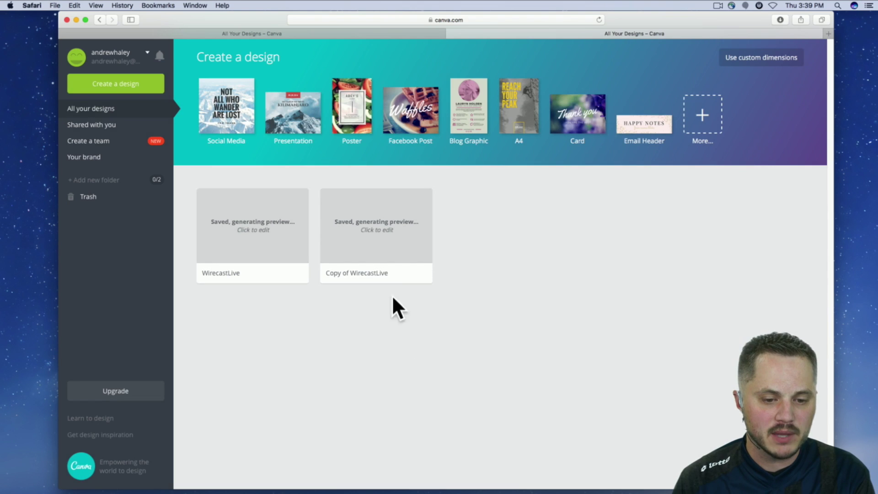
key(super+t)
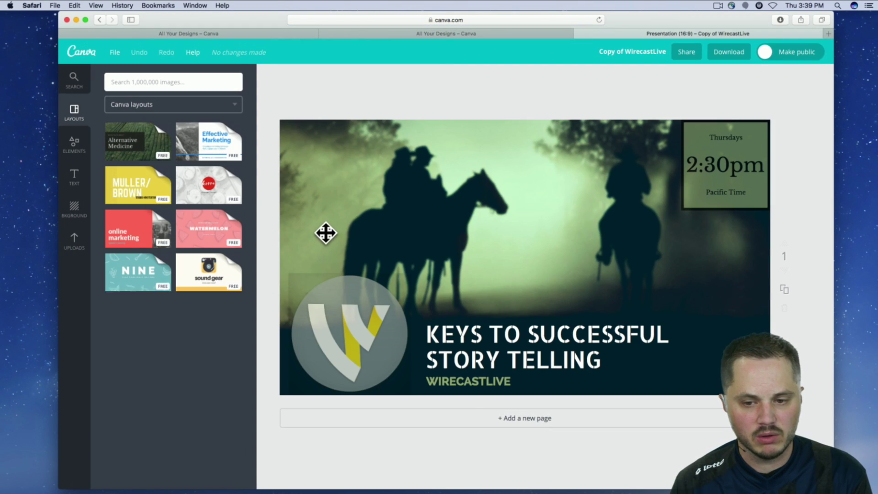
Look at the resize option for the copied design and its Magic Resize offer, and close both
click(115, 53)
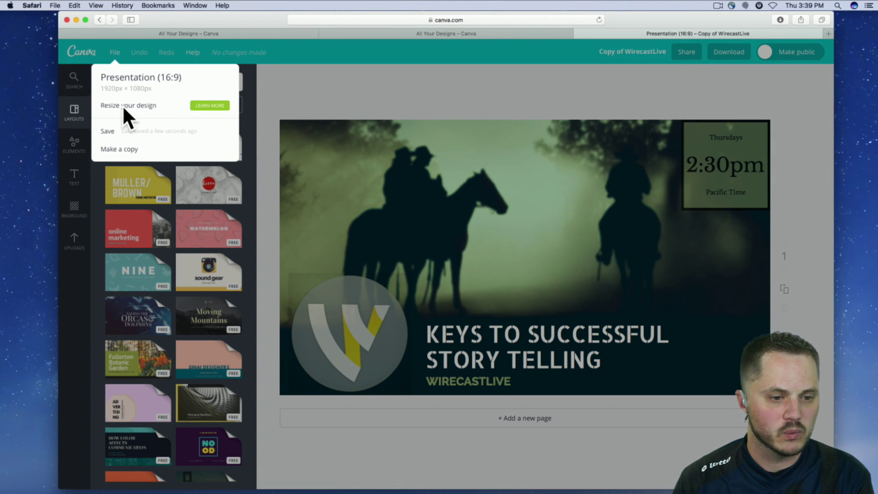
click(210, 106)
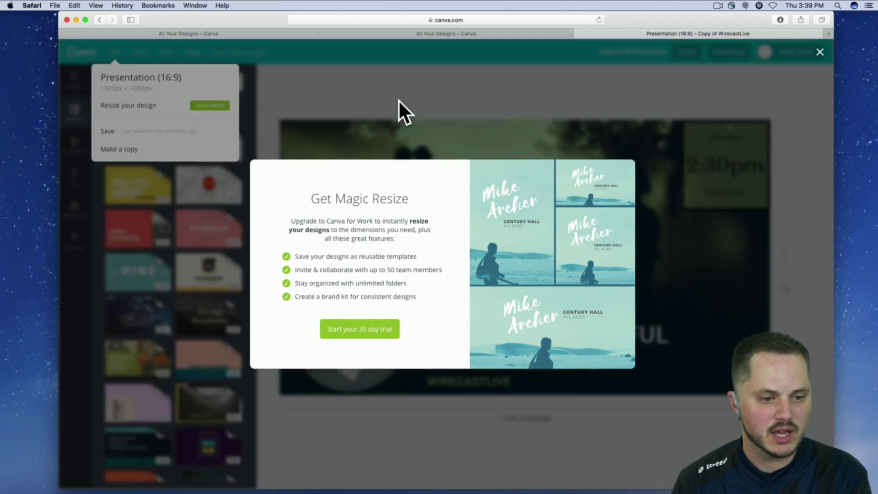
click(399, 100)
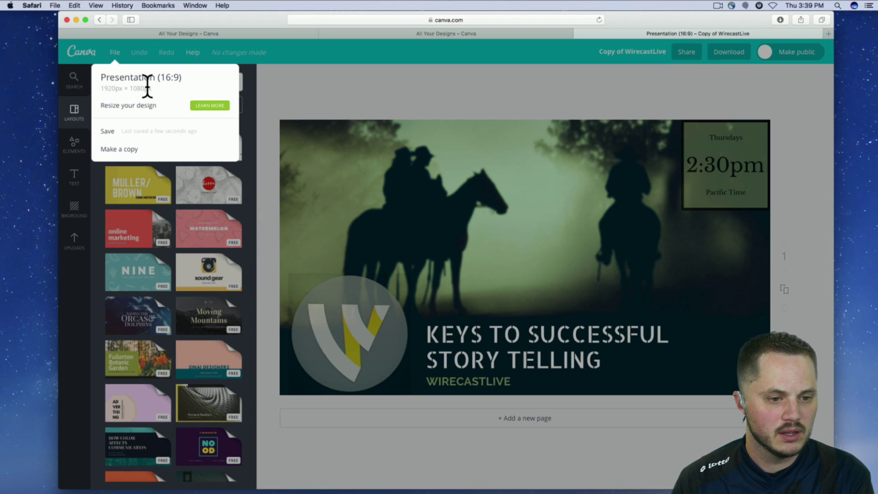
click(562, 87)
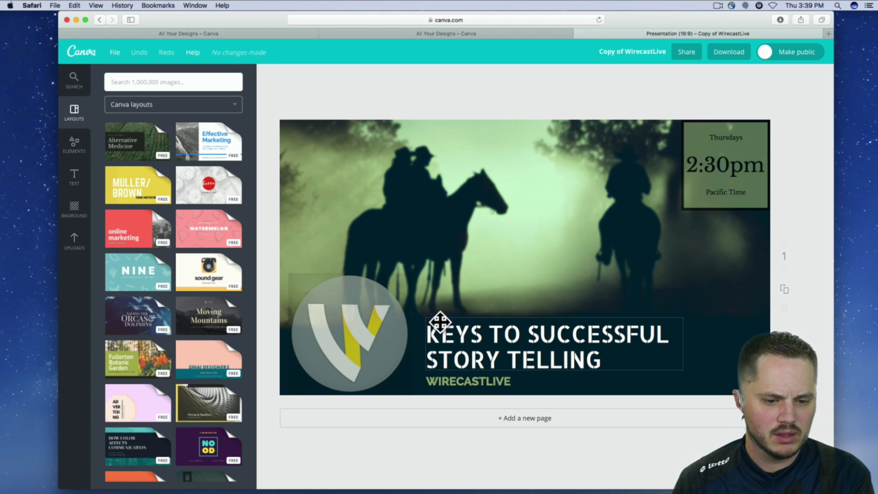
Select all elements of the copied WirecastLive design and copy them
click(360, 299)
shift+click(412, 178)
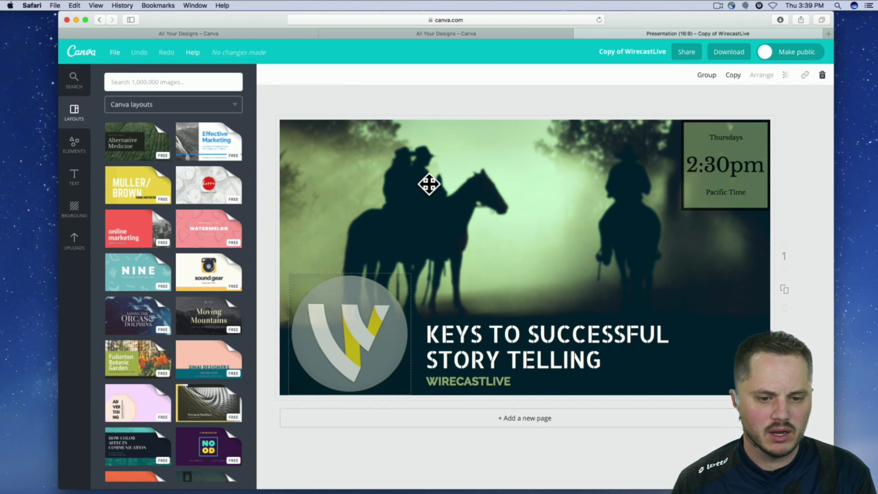
shift+click(511, 326)
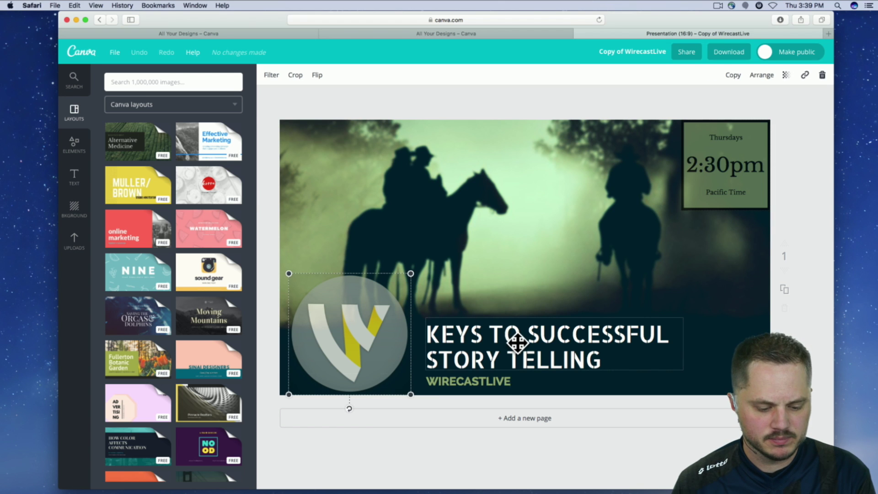
key(super+a)
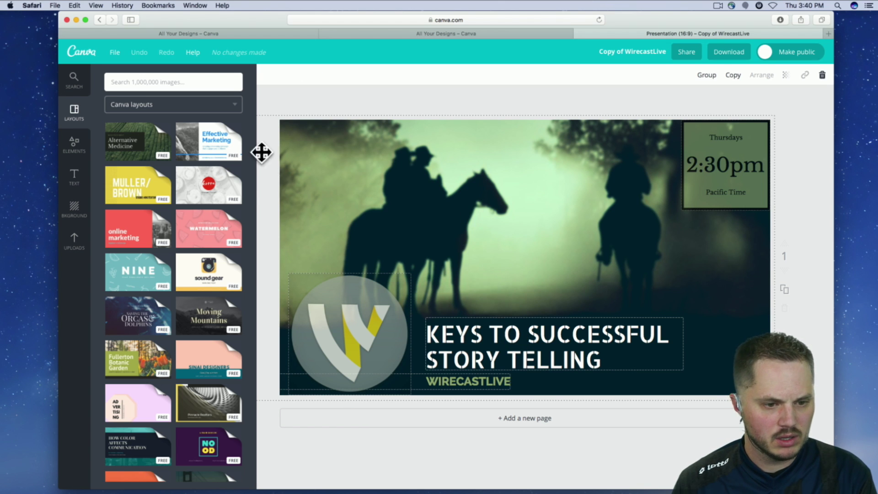
Leave the copied design and return to the overview of all designs
click(114, 53)
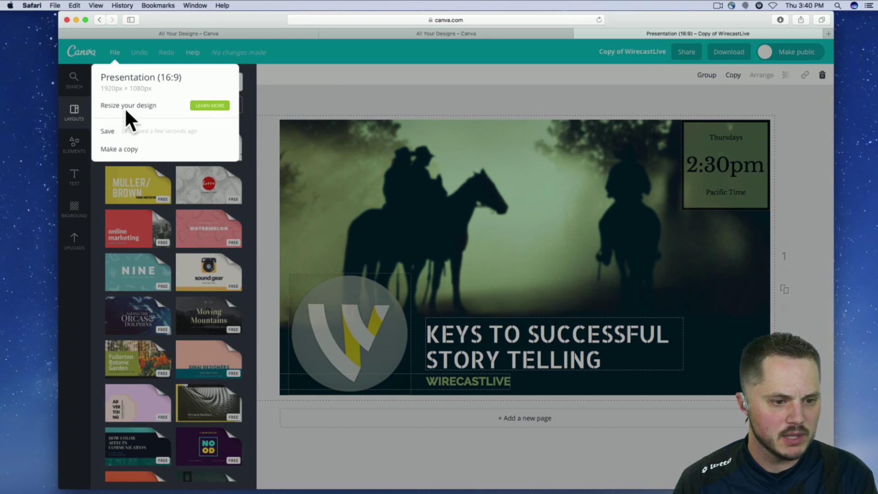
click(392, 69)
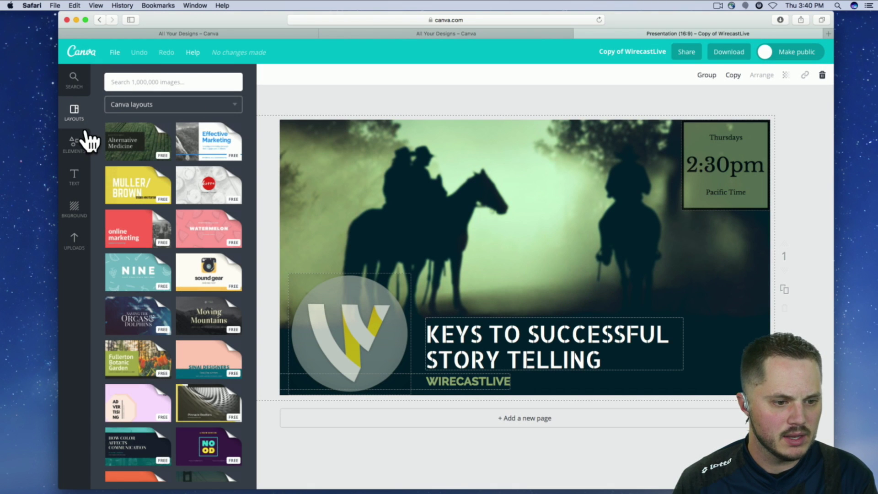
click(73, 81)
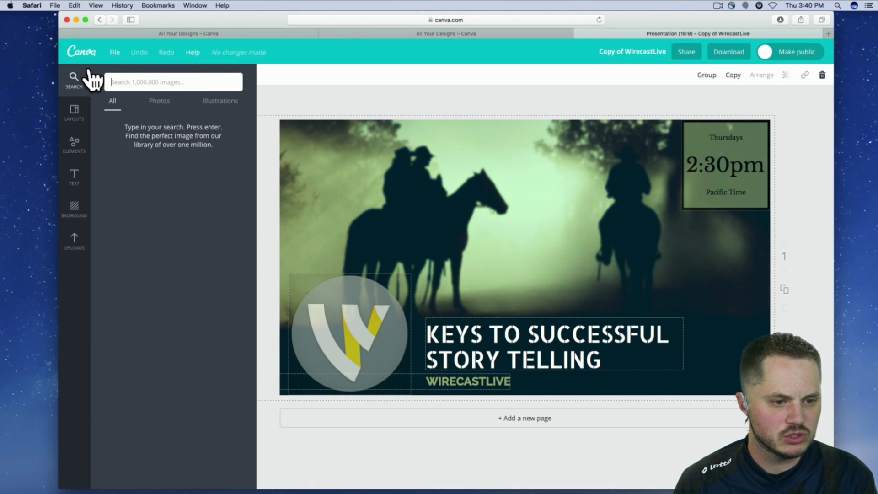
click(82, 53)
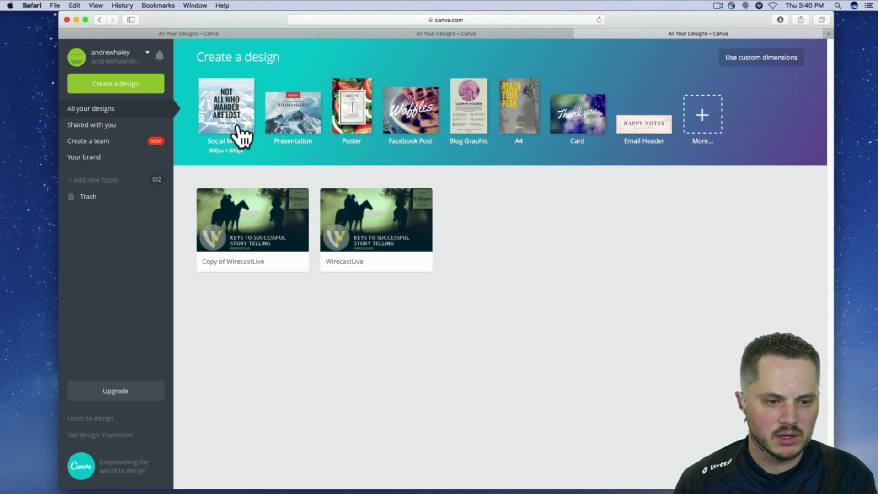
Create a blank Social Media design and paste the copied elements into it, shifted up so the logo and WIRECASTLIVE text lie on the page
click(226, 116)
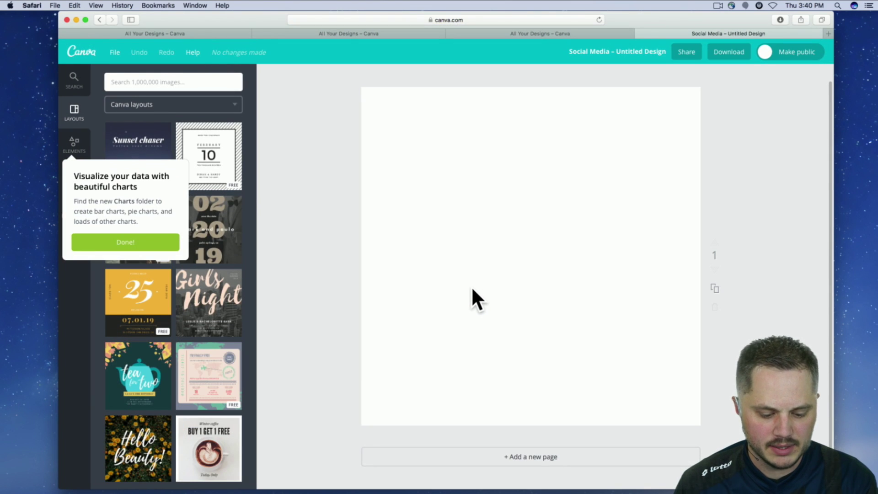
key(super+v)
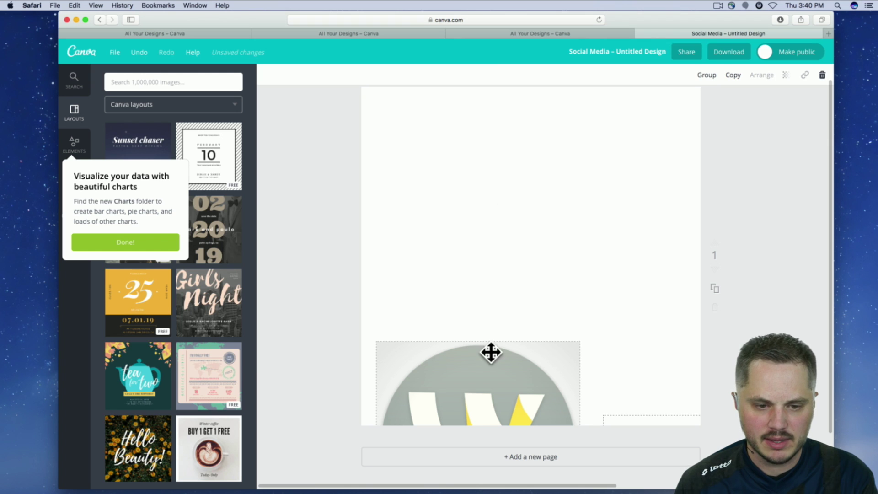
drag(496, 345, 474, 301)
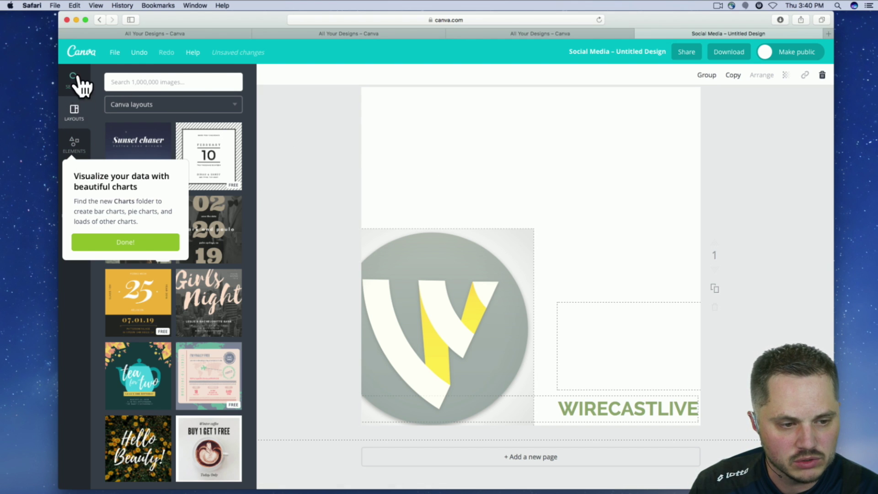
Show the library of design elements and dismiss the tip about charts
click(78, 82)
click(75, 150)
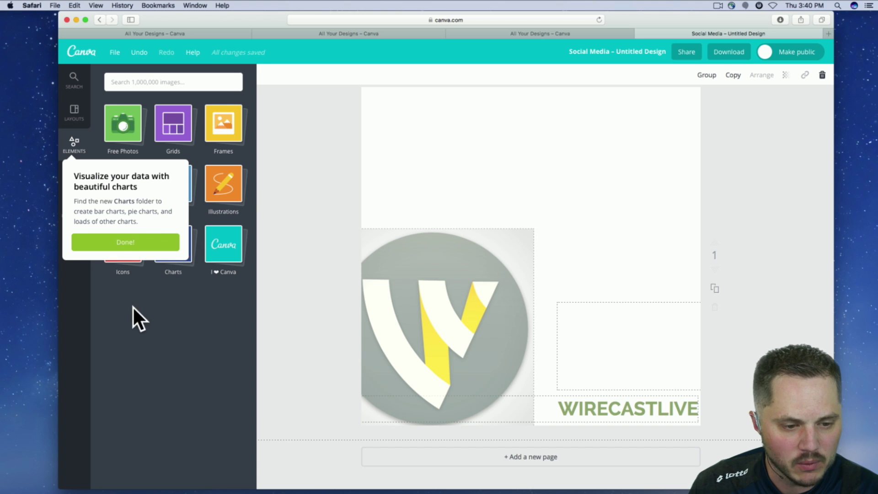
click(115, 244)
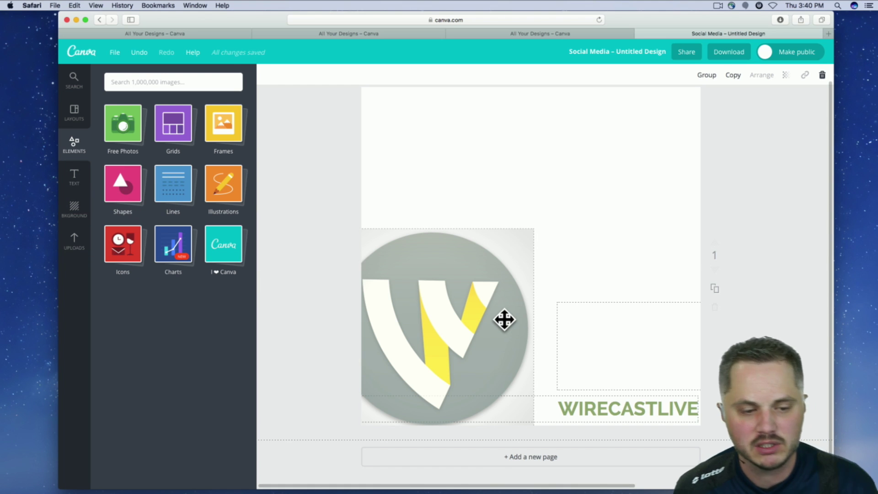